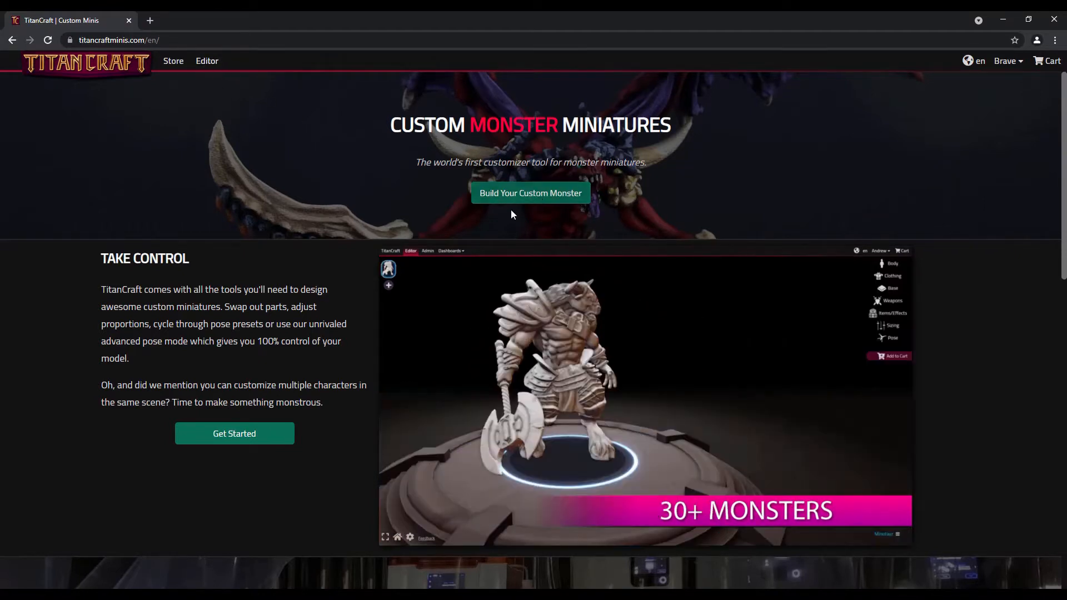
- Open the monster editor and add a Dragon character to the scene
click(208, 66)
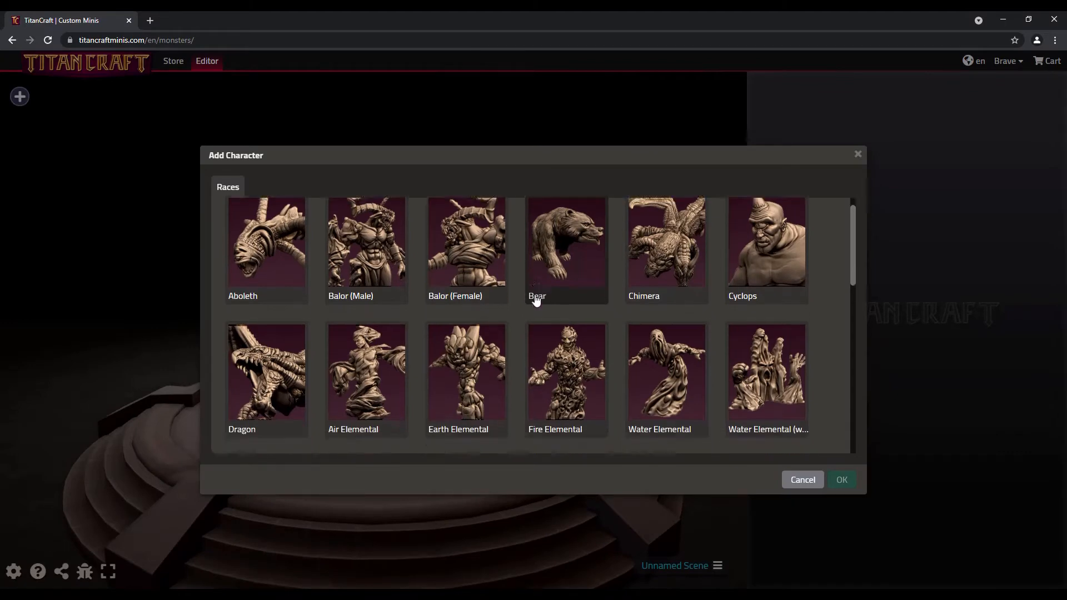
scroll(534, 299, down, 4)
scroll(575, 299, down, 1)
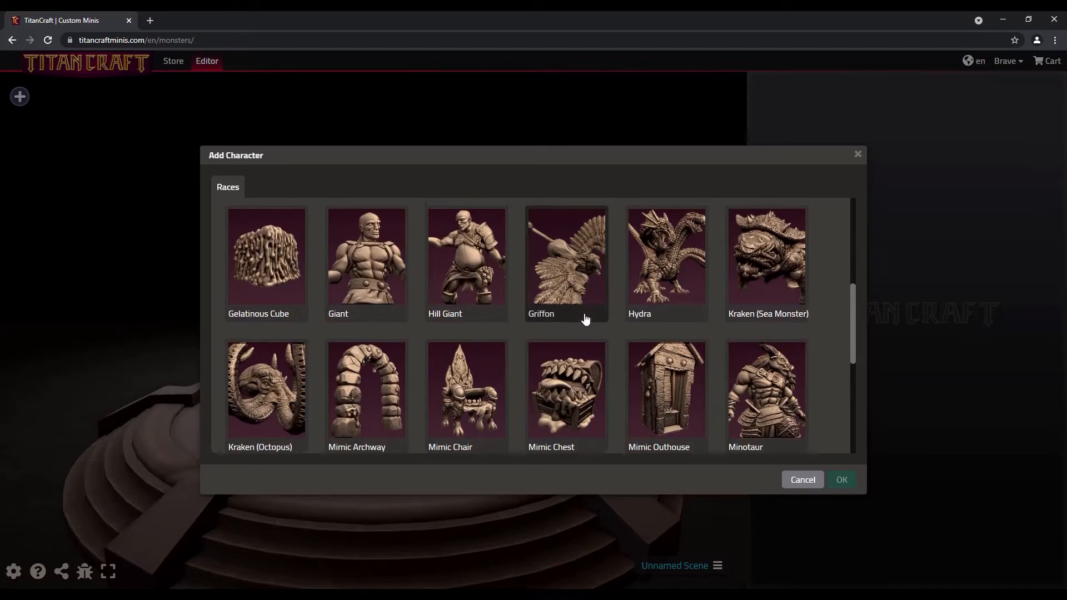
scroll(577, 327, up, 5)
scroll(274, 346, down, 1)
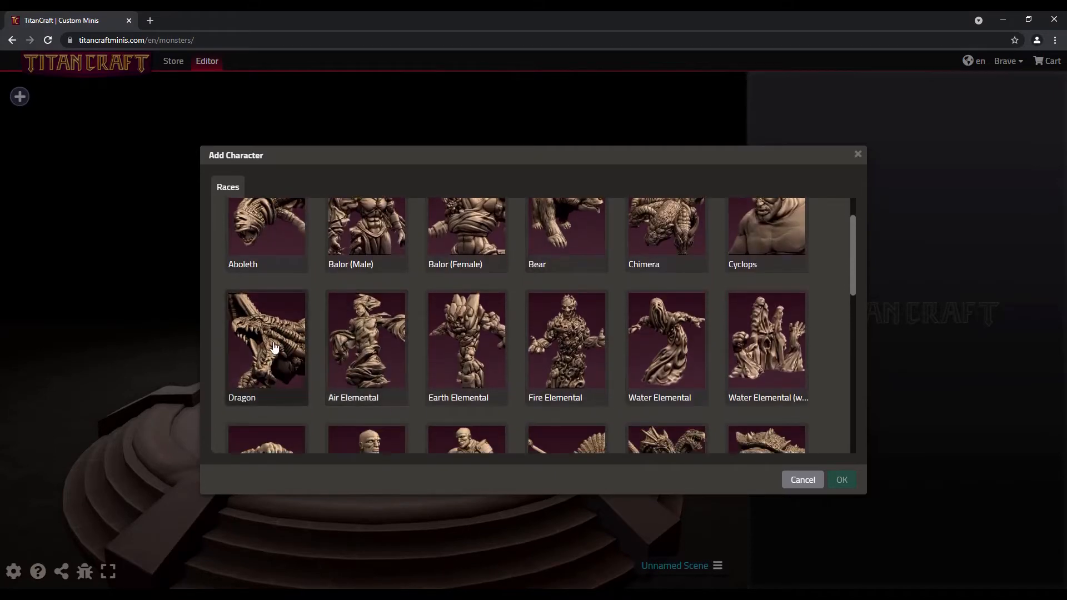
double_click(274, 346)
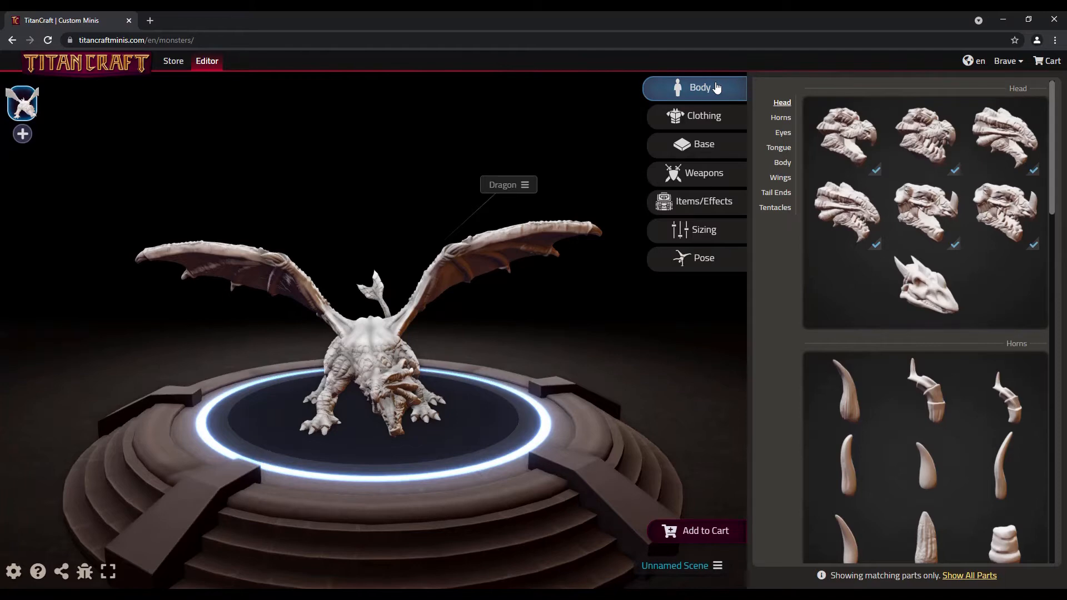
- Review the dragon's clothing, base, weapons, items/effects, sizing and pose options, plus the scene's save and share options
click(710, 115)
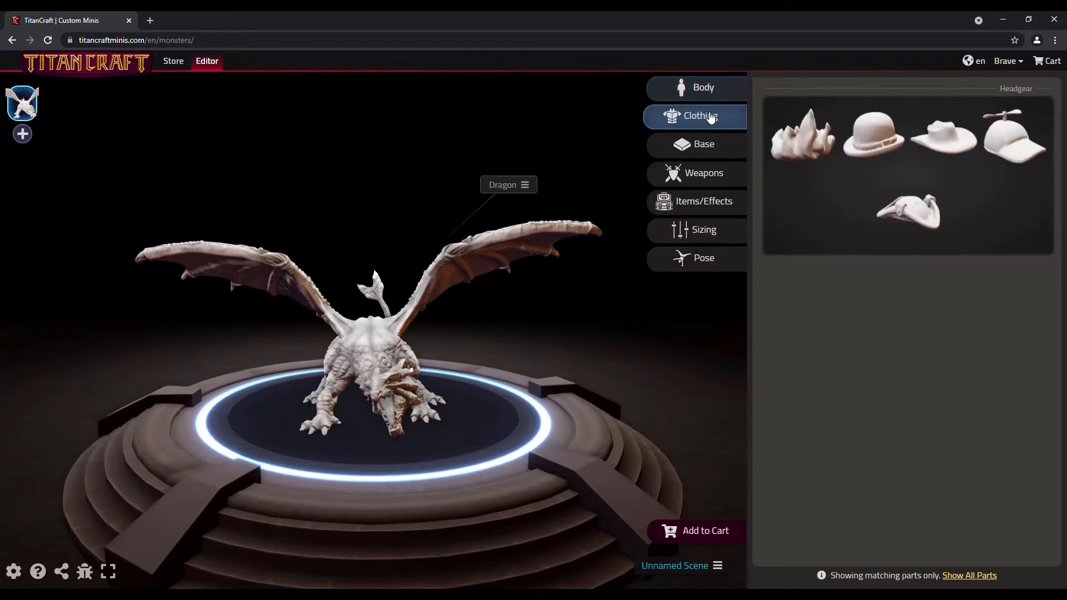
click(708, 145)
click(707, 173)
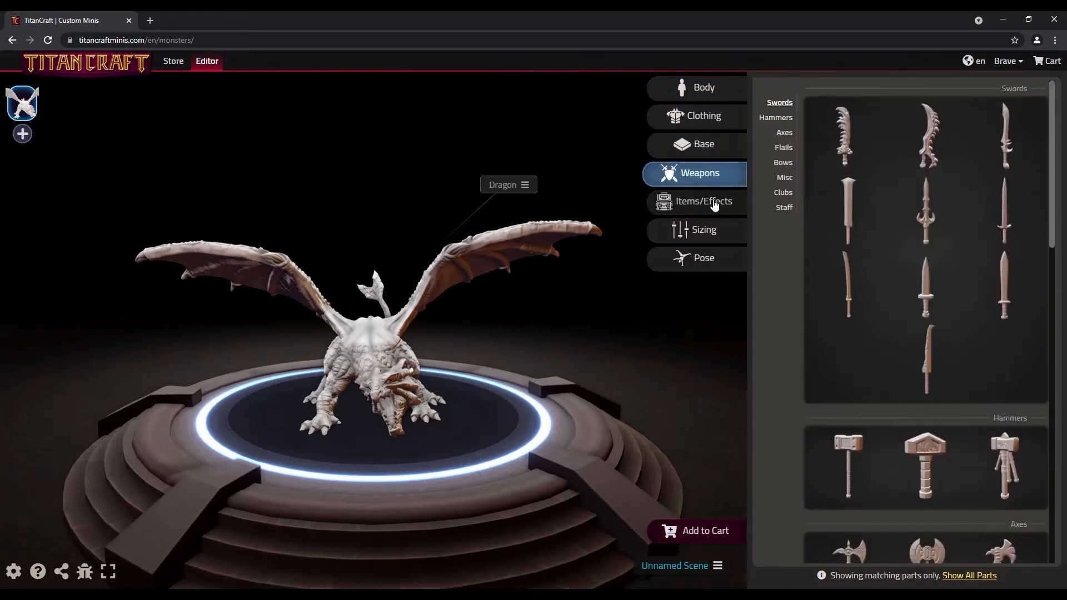
click(714, 205)
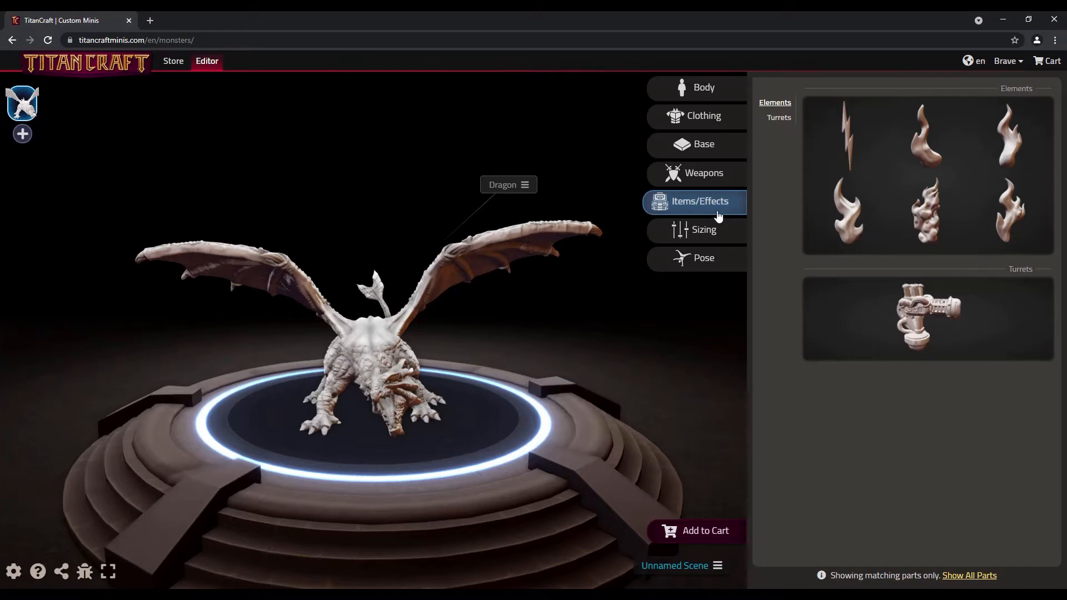
click(699, 233)
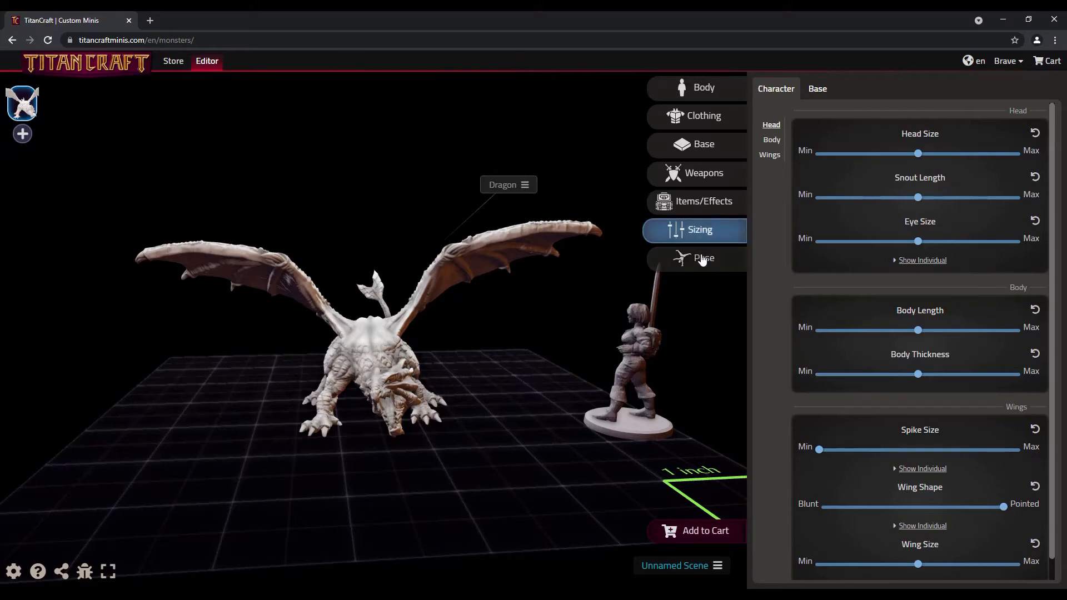
click(701, 258)
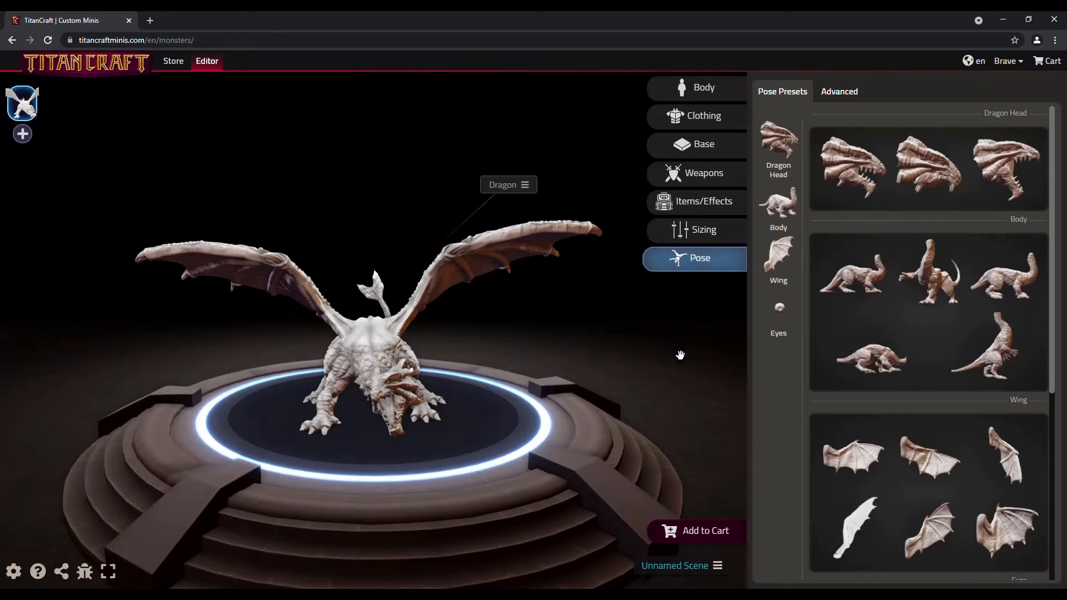
click(717, 565)
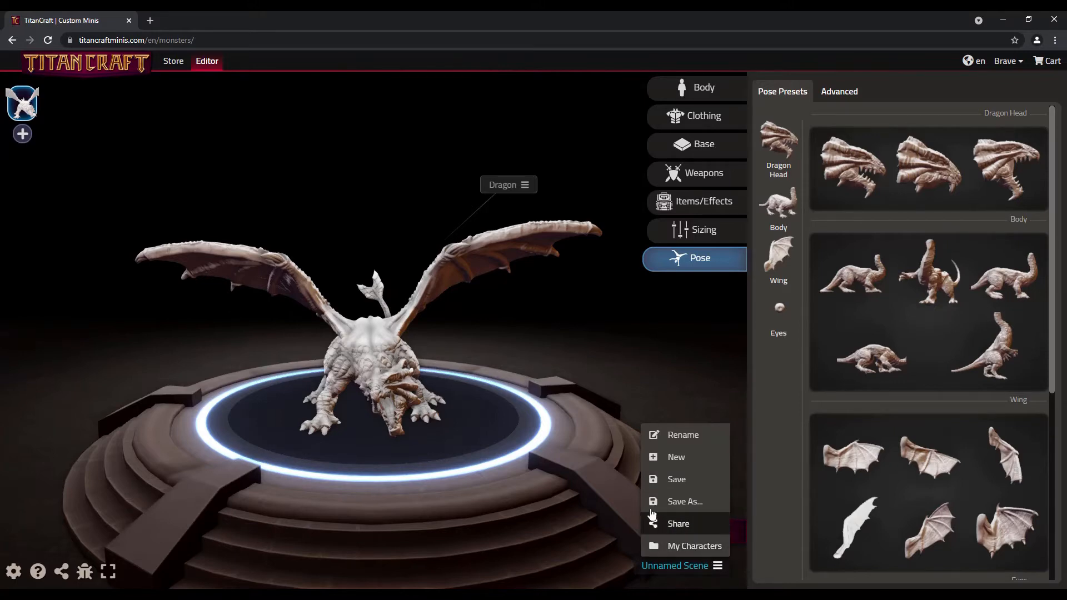
click(174, 201)
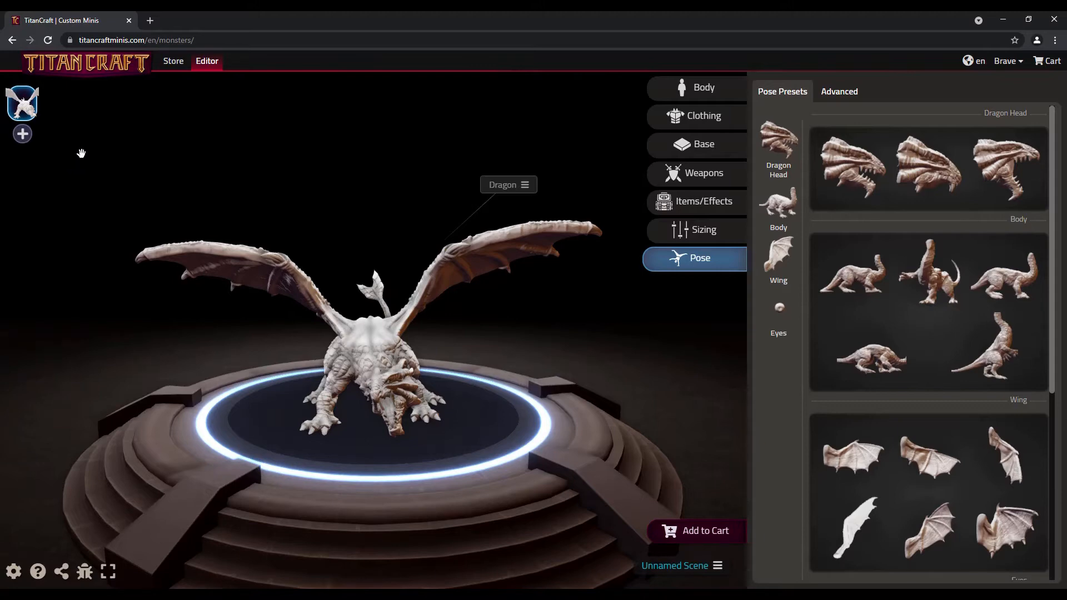
- Add an Air Elemental as a second character in the scene and select it
click(23, 133)
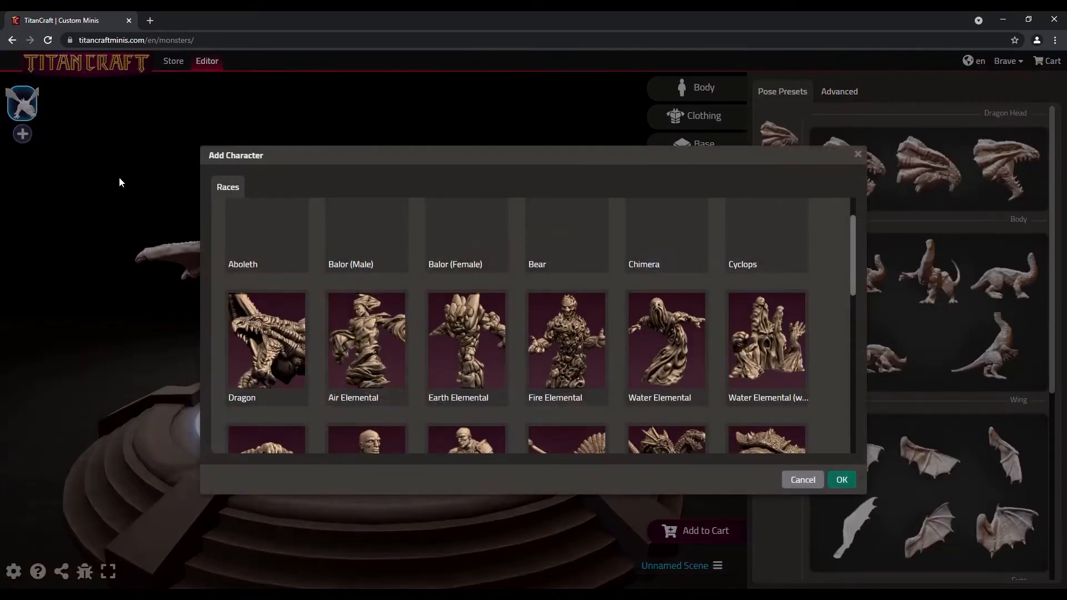
double_click(375, 353)
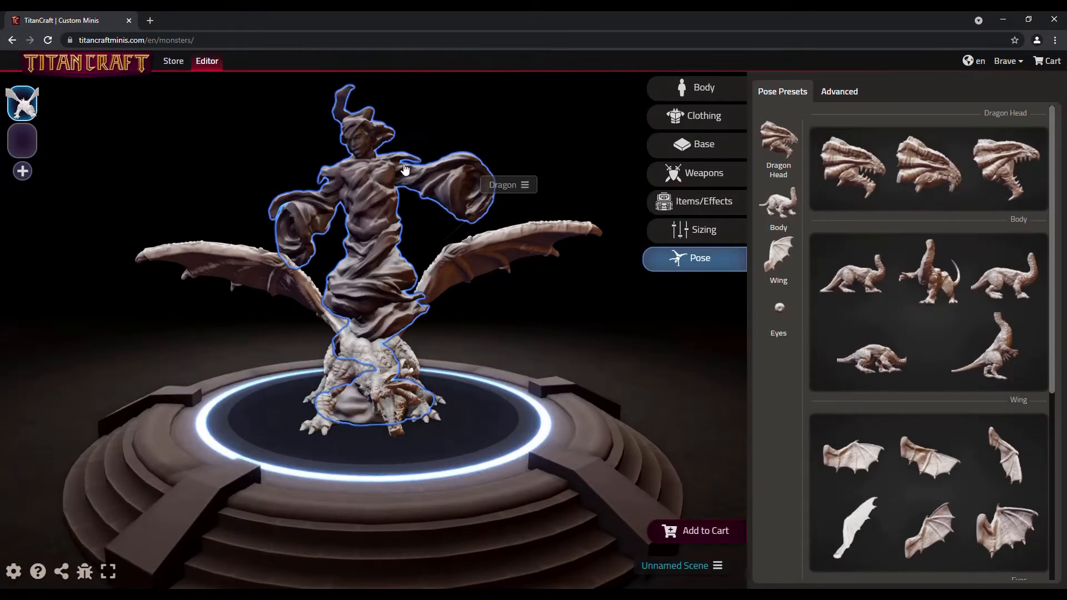
click(373, 169)
right_drag(471, 184, 472, 202)
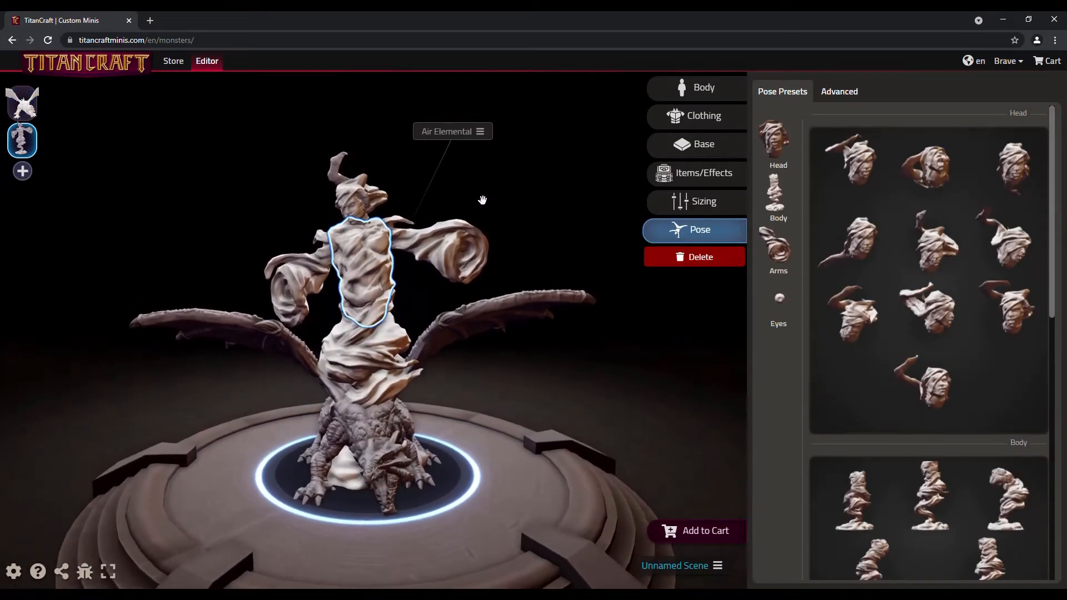
scroll(478, 203, up, 2)
click(365, 279)
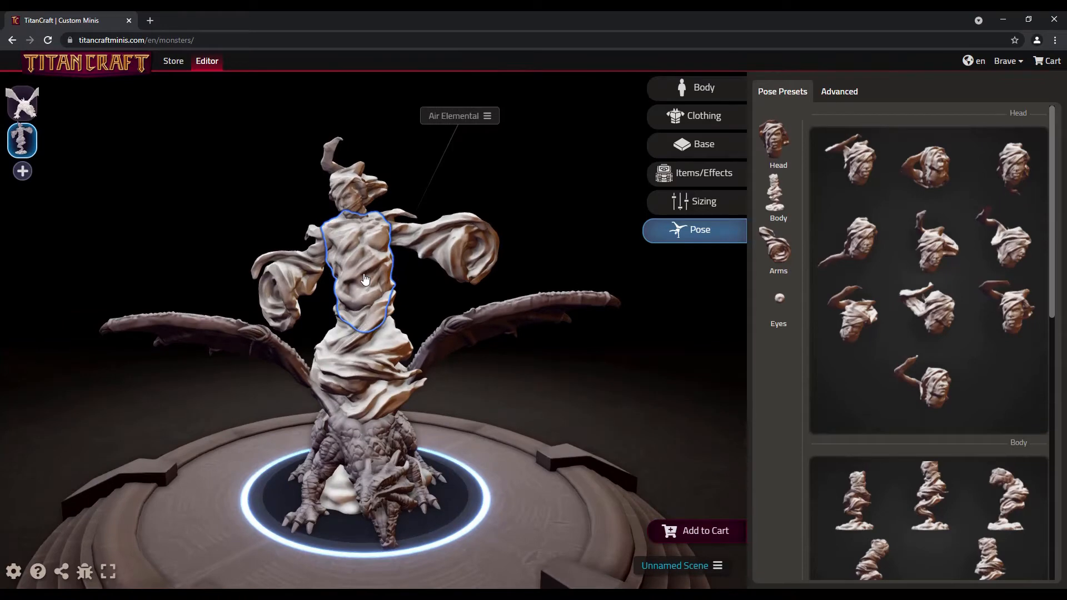
- Delete the Air Elemental character from the scene
click(486, 116)
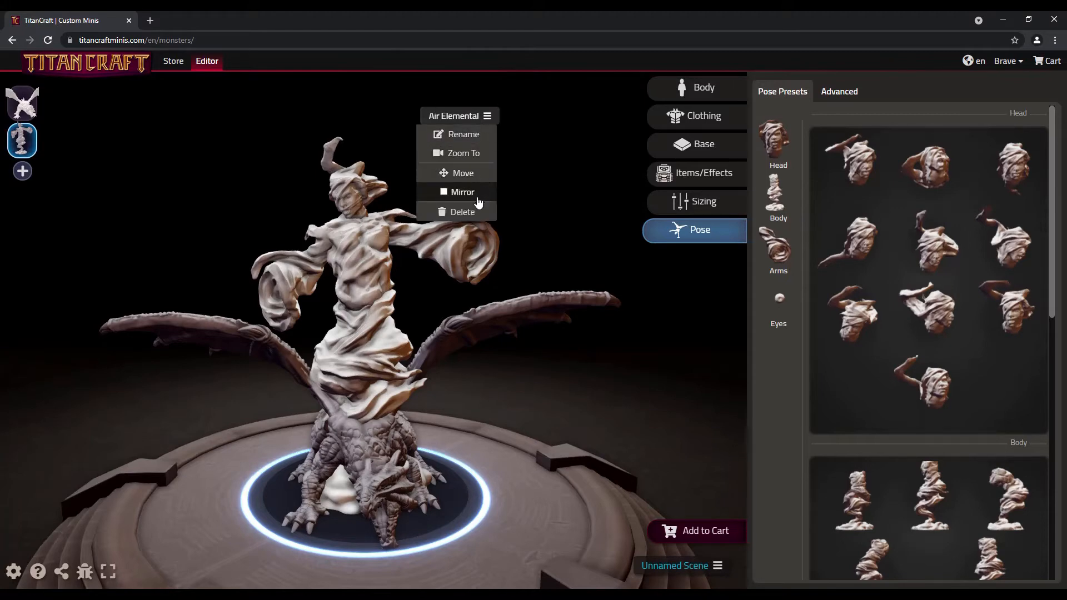
click(463, 212)
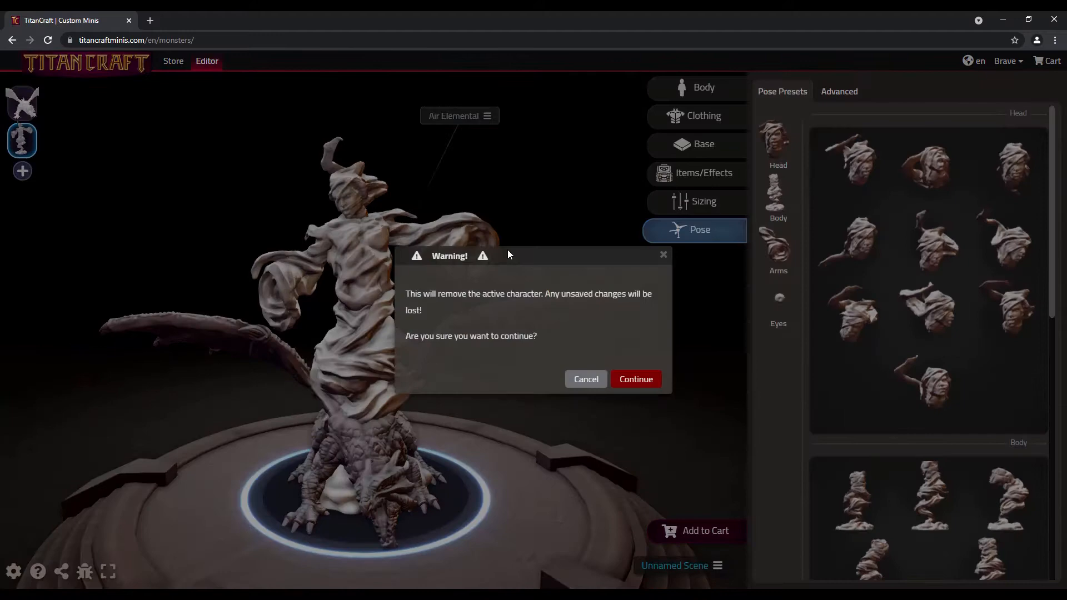
click(634, 378)
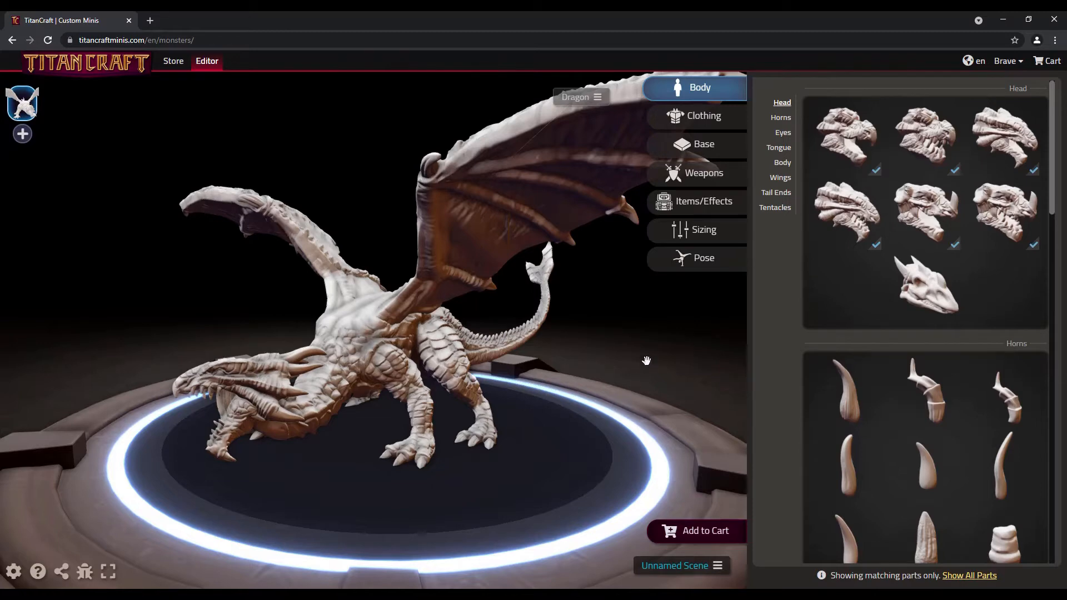
- Swap the dragon's head for the open-jawed one with a nose horn, and attach a short curved horn to each side of it
click(1006, 218)
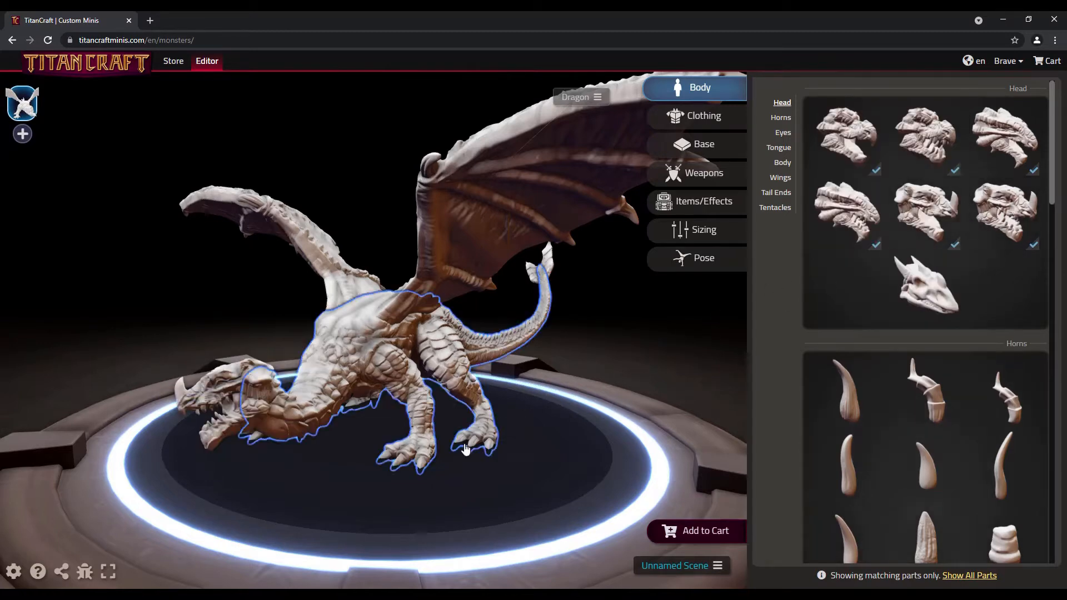
scroll(923, 276, down, 1)
scroll(924, 276, down, 1)
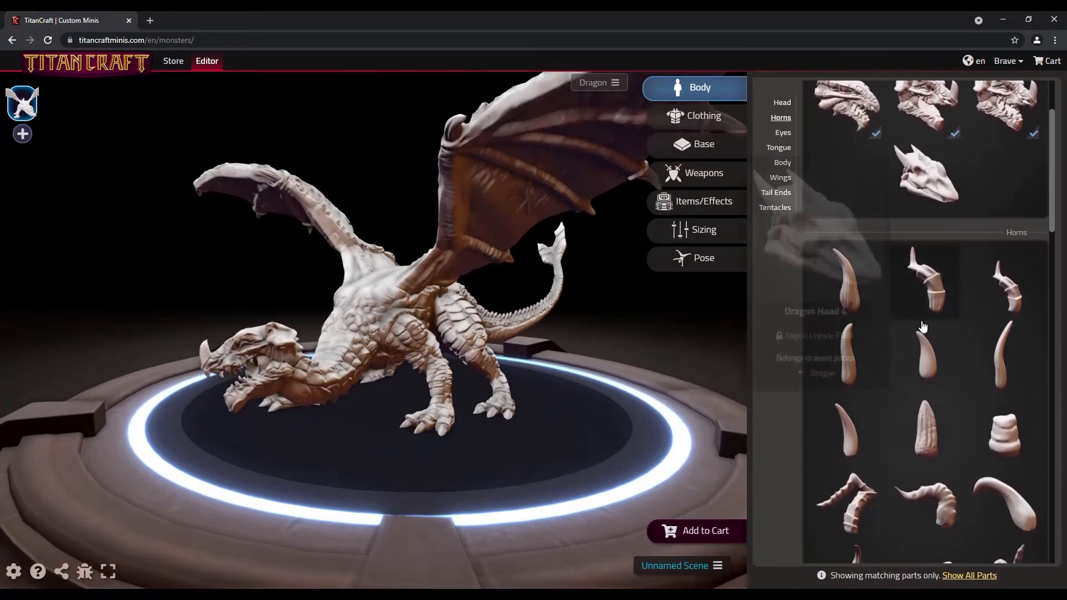
click(927, 355)
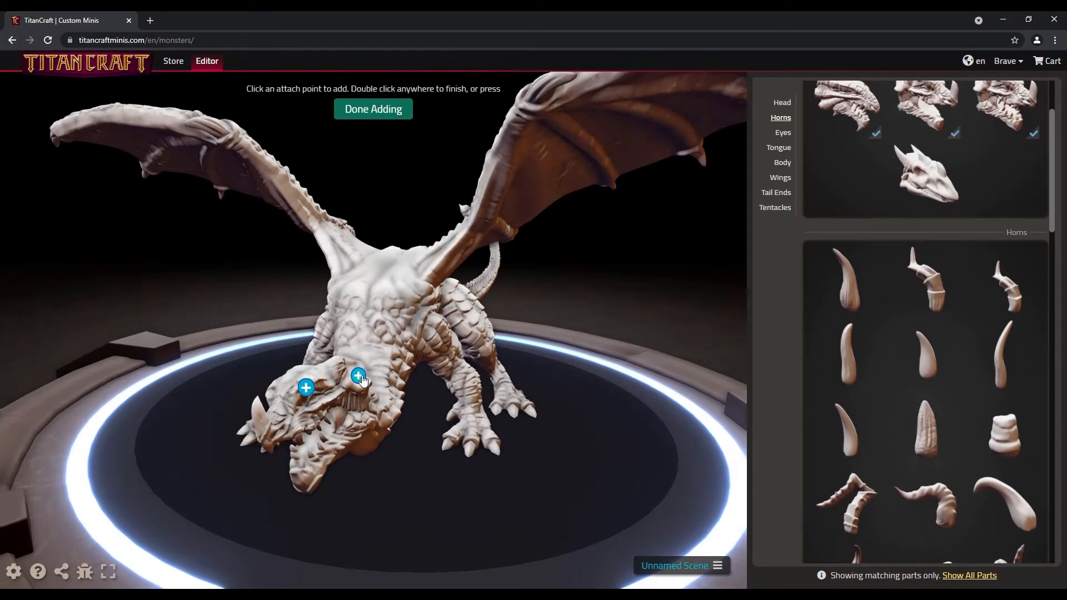
click(359, 377)
click(308, 390)
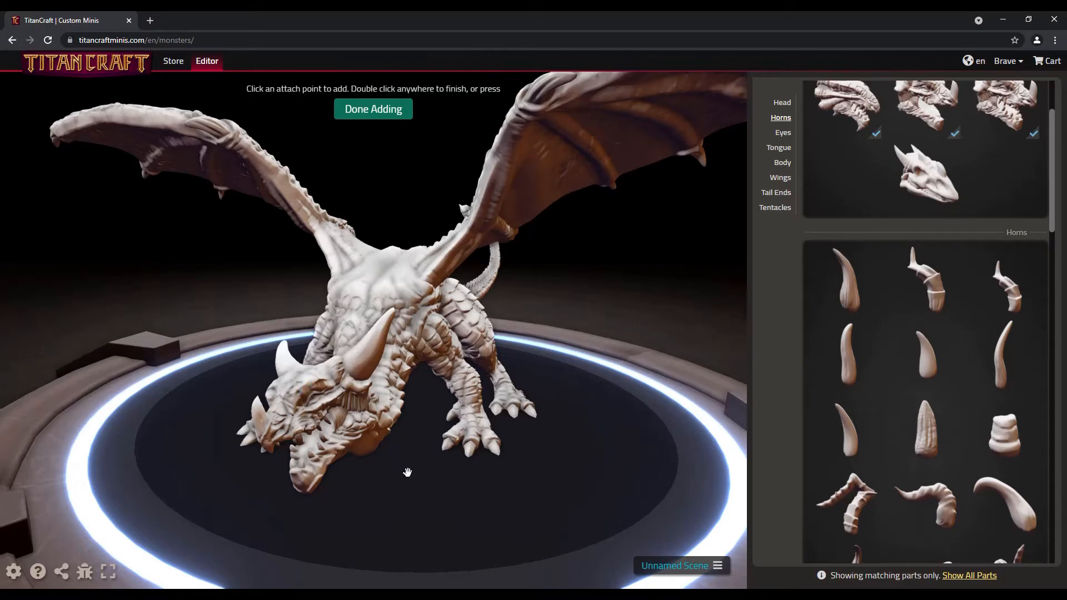
drag(406, 471, 372, 471)
click(373, 109)
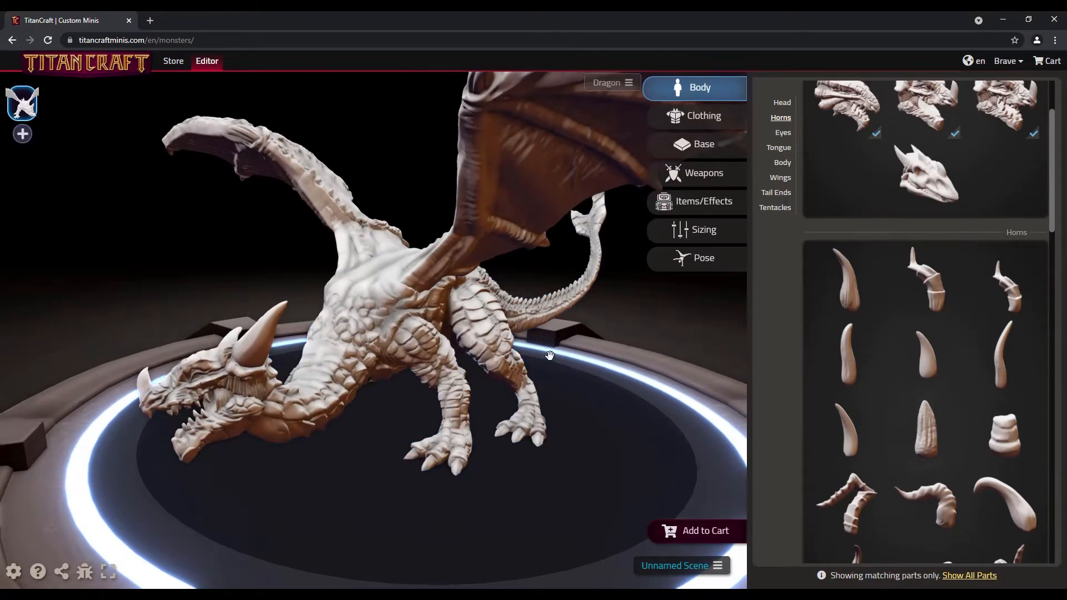
drag(549, 354, 580, 359)
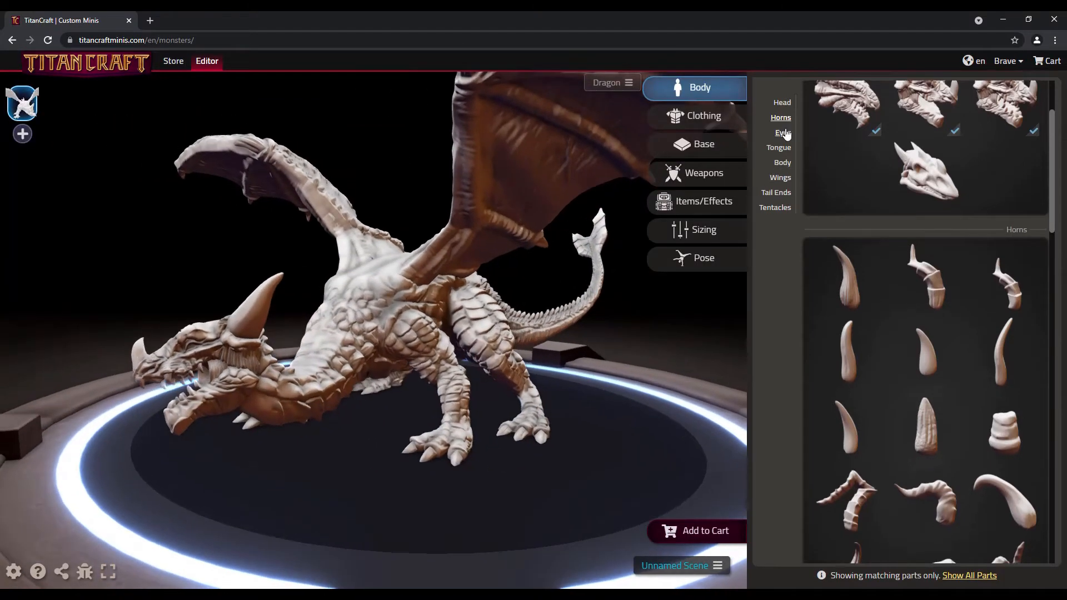
- Try to add the slit-pupil eye to the dragon's head
click(783, 132)
drag(374, 502, 453, 490)
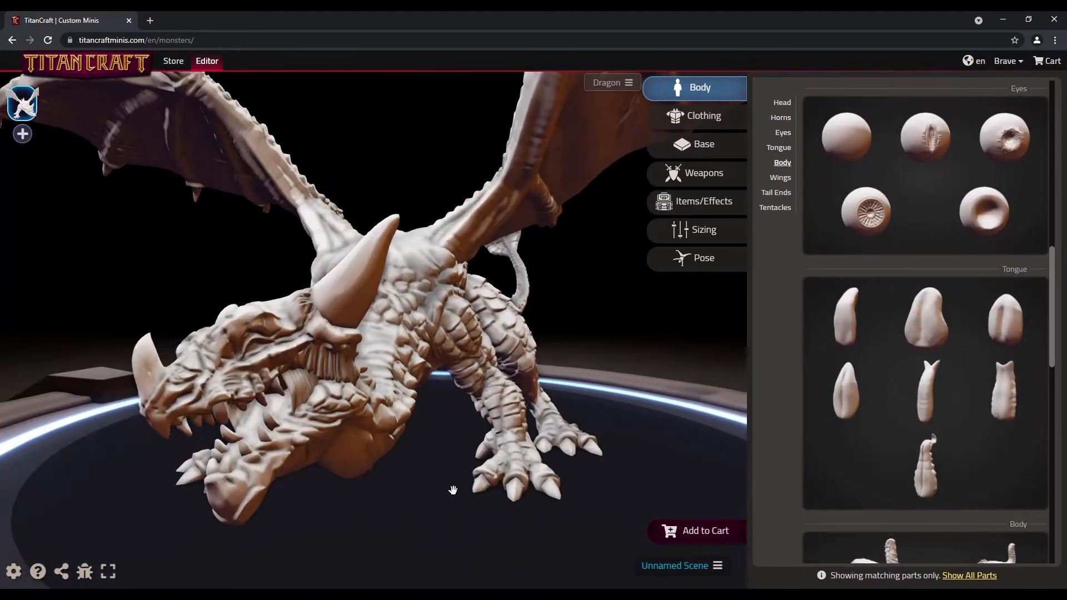
click(921, 152)
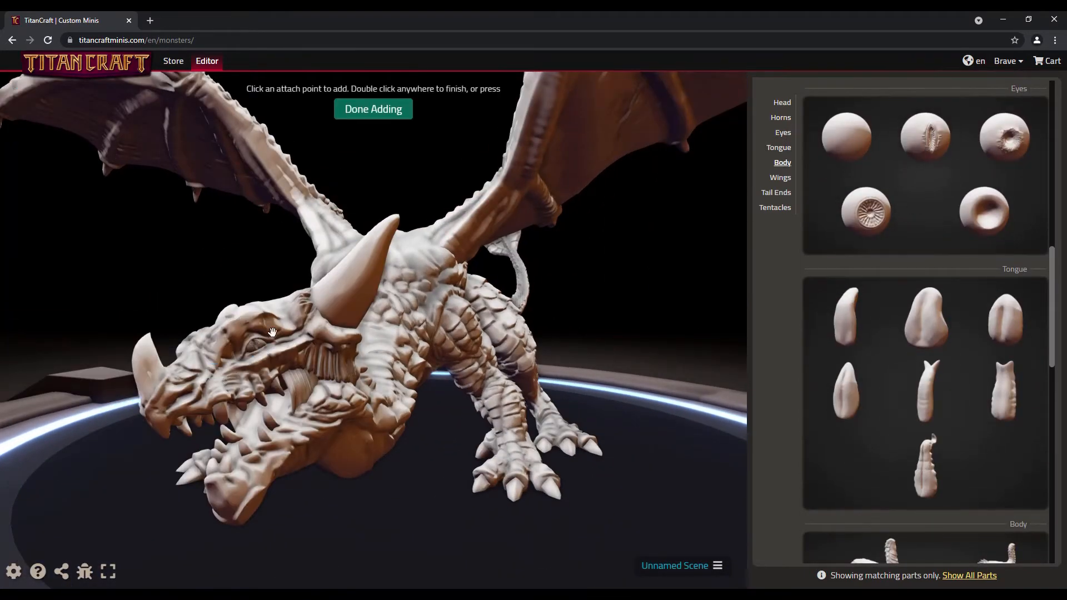
click(394, 117)
- Swap the dragon's body for the first of the two available body parts
scroll(967, 256, down, 4)
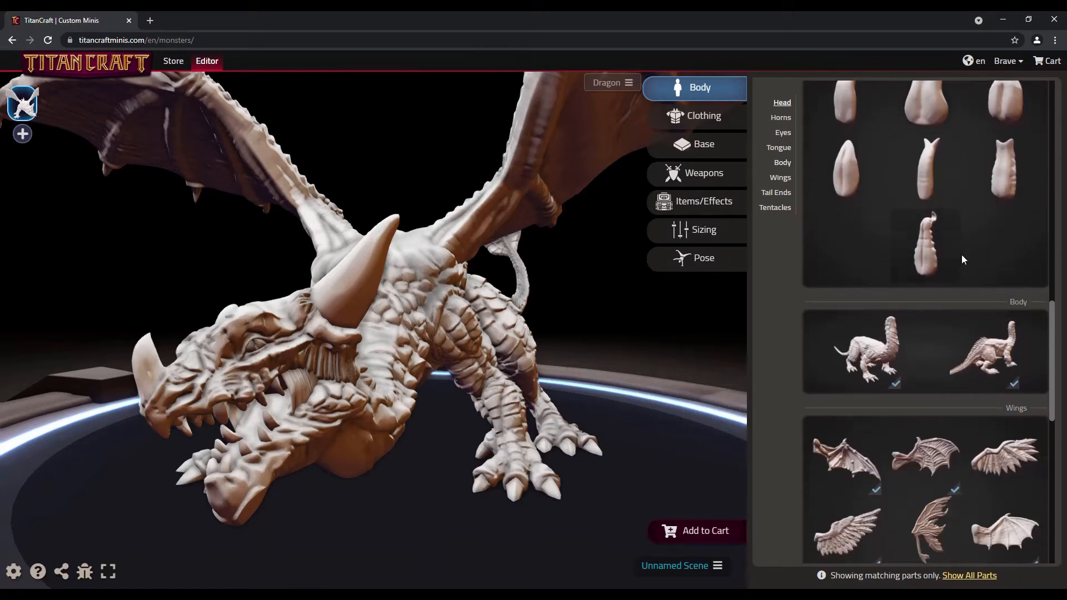
drag(683, 390, 621, 402)
click(872, 358)
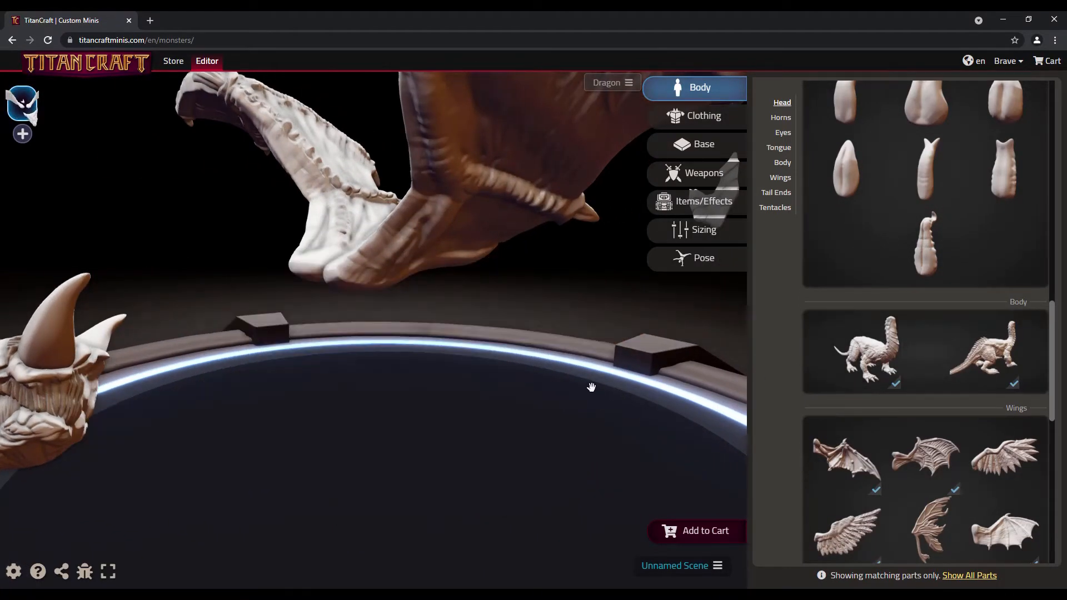
scroll(597, 367, down, 4)
drag(581, 354, 611, 460)
- Replace the dragon's tail end with the Dragon Arrow Tail
scroll(937, 432, down, 4)
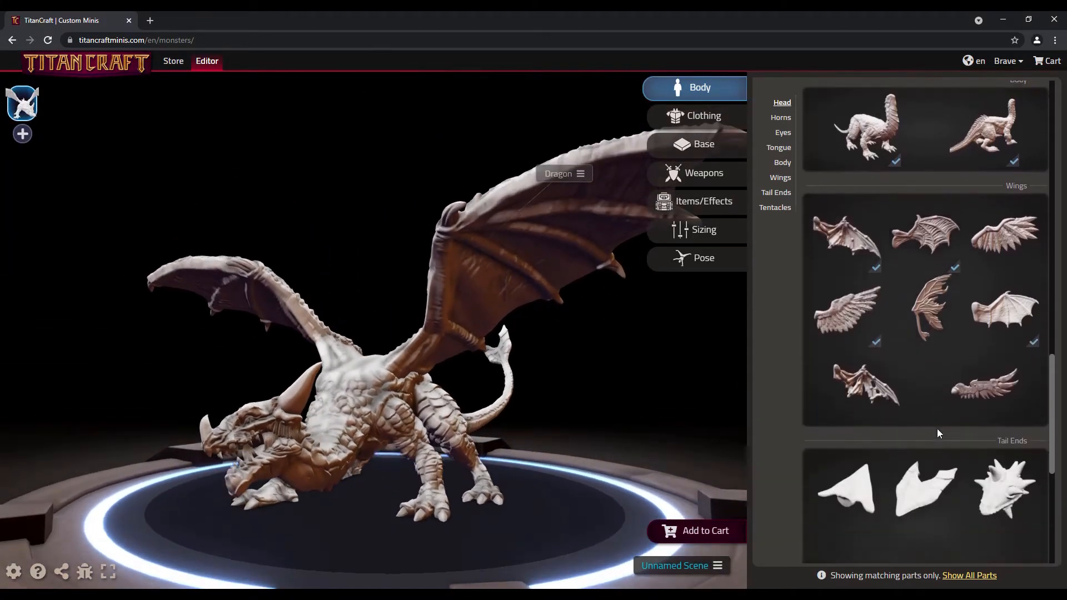
scroll(937, 432, down, 2)
click(846, 378)
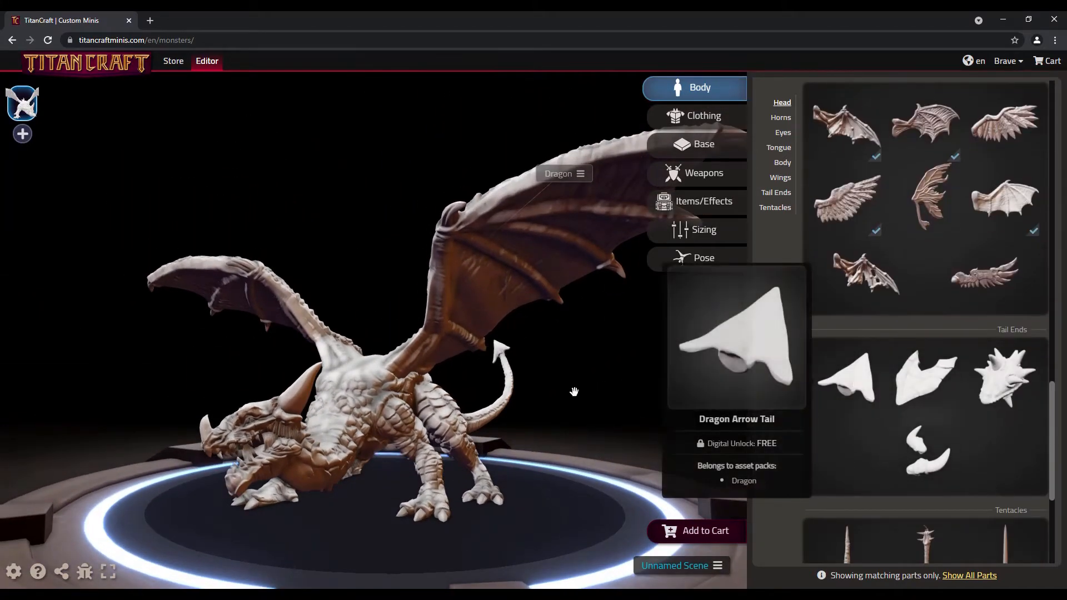
scroll(574, 392, up, 3)
drag(575, 395, 567, 424)
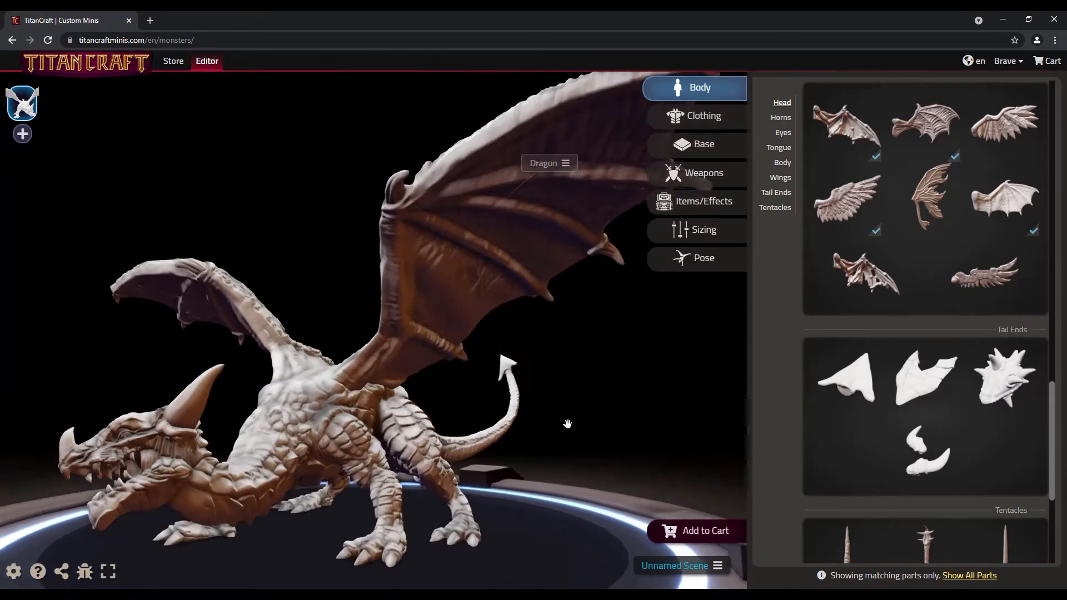
- Place the dragon on a hexagonal base after trying the round and square ones
click(729, 118)
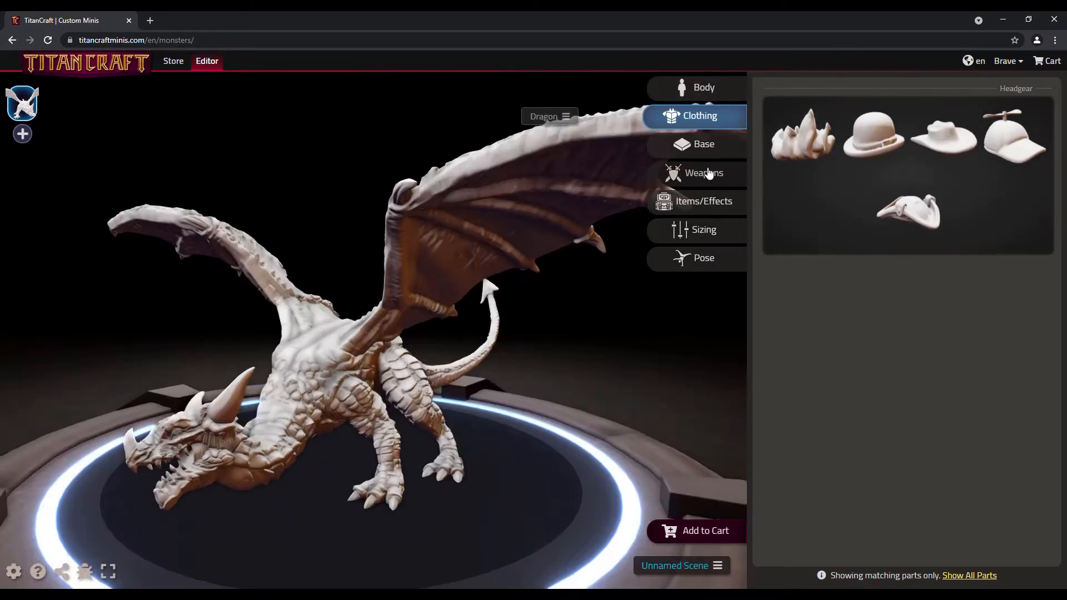
click(694, 145)
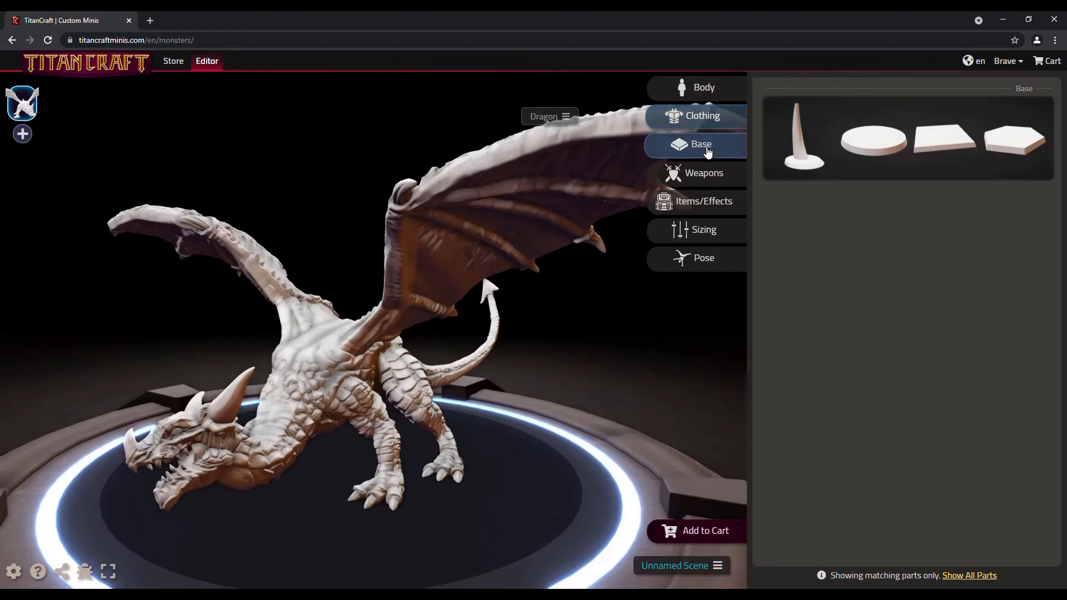
click(870, 145)
click(944, 140)
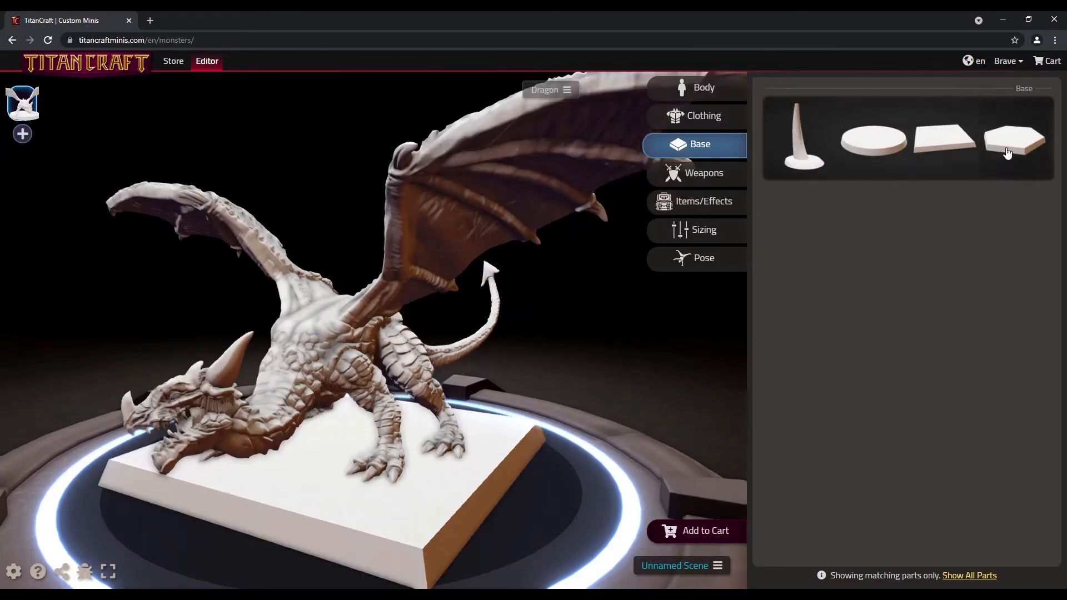
click(1012, 146)
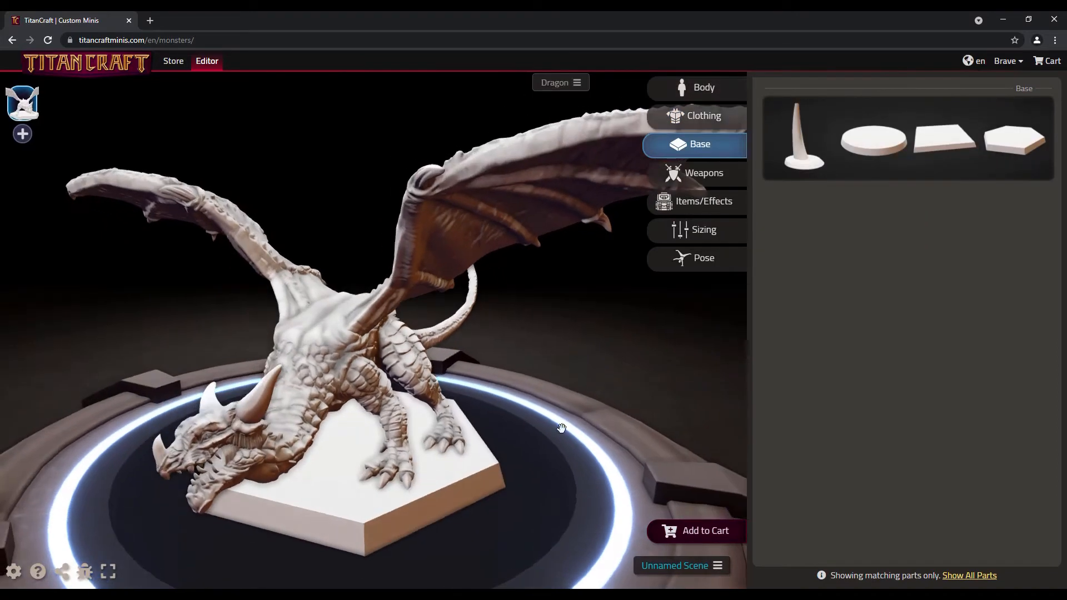
- Delete the dragon's hexagonal base and look over the available weapon parts
click(340, 526)
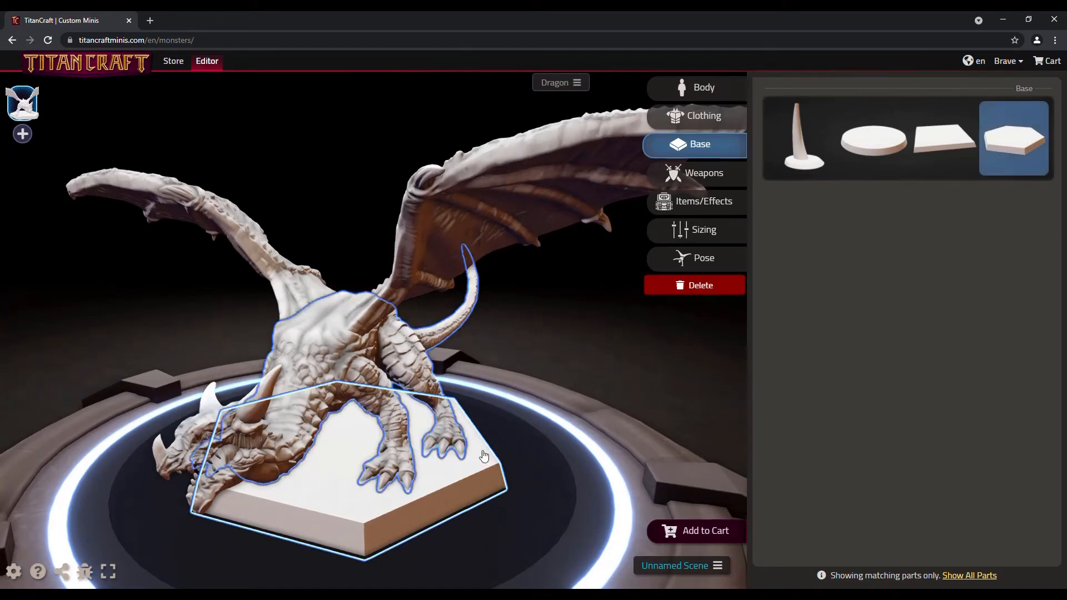
click(702, 285)
click(710, 187)
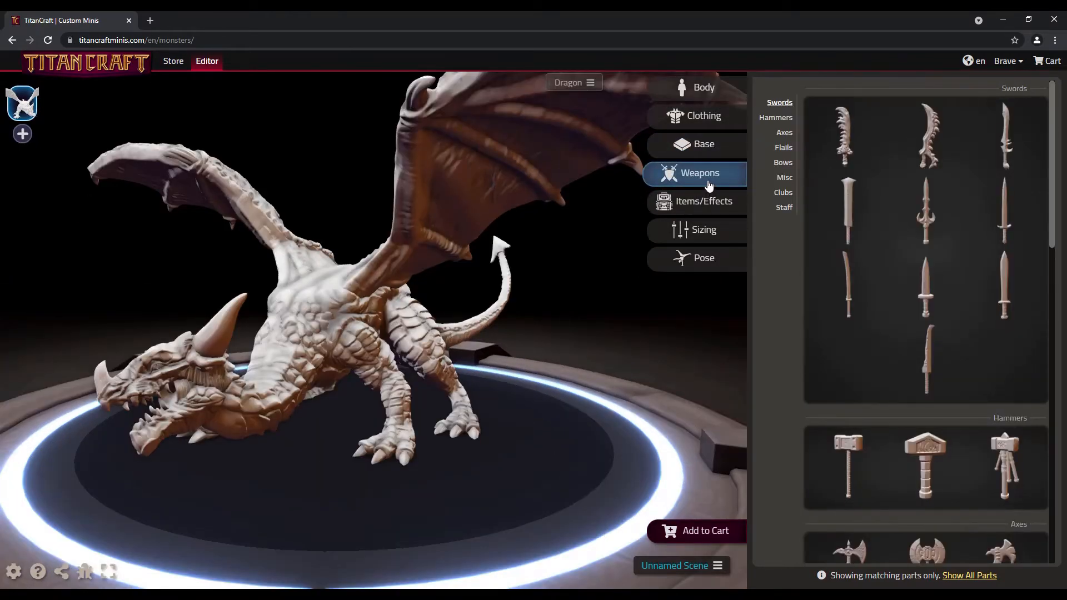
- Add the rough, textured flame from the Elements effects to the dragon's open mouth
click(699, 204)
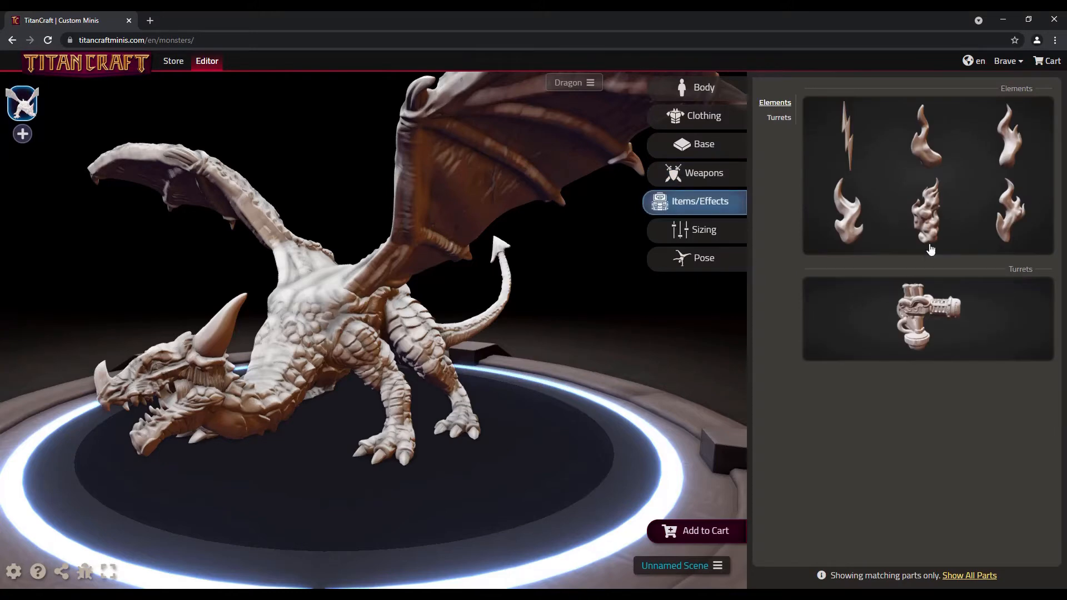
drag(931, 249, 171, 448)
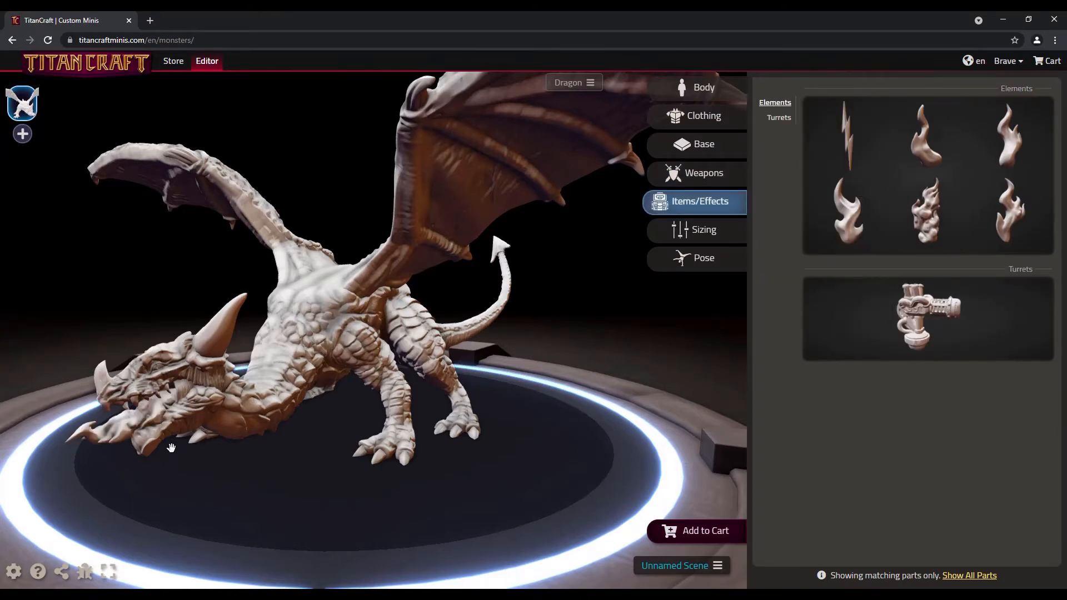
drag(213, 487, 369, 465)
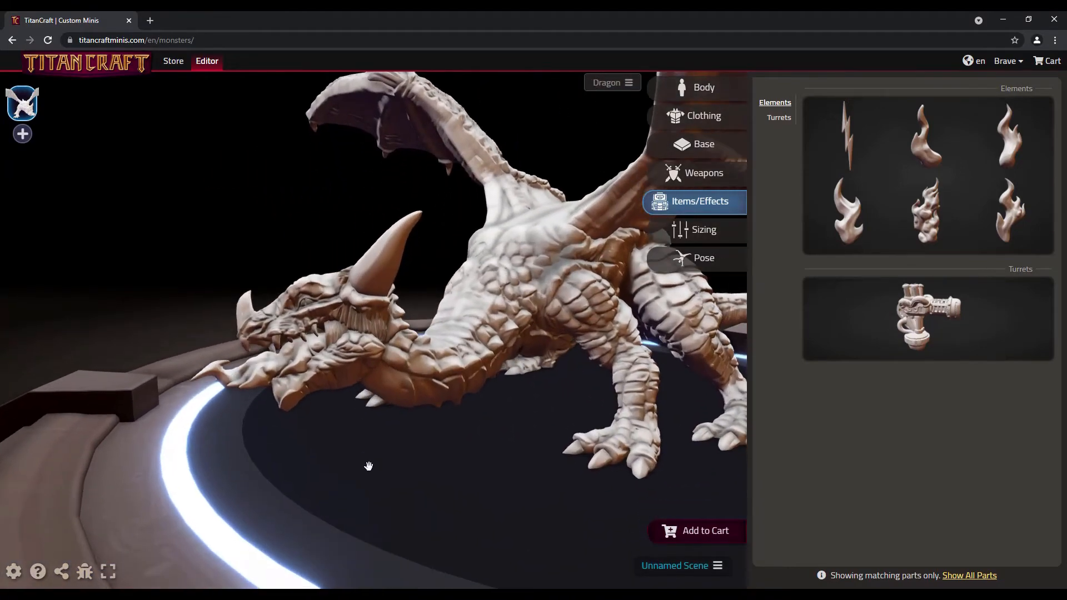
- Examine the dragon's size against the one-inch grid and the reference figure, along with the Character and Base sizing options
click(709, 230)
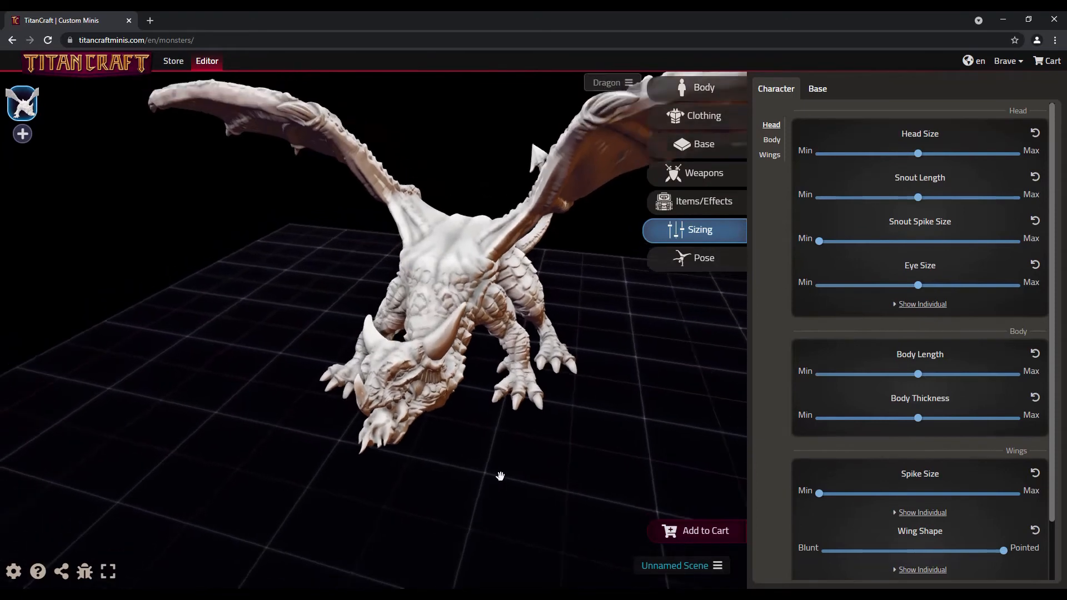
scroll(500, 477, down, 3)
mouse_move(500, 476)
mouse_down()
mouse_move(547, 446)
mouse_move(534, 420)
mouse_move(533, 453)
mouse_up()
scroll(536, 444, down, 4)
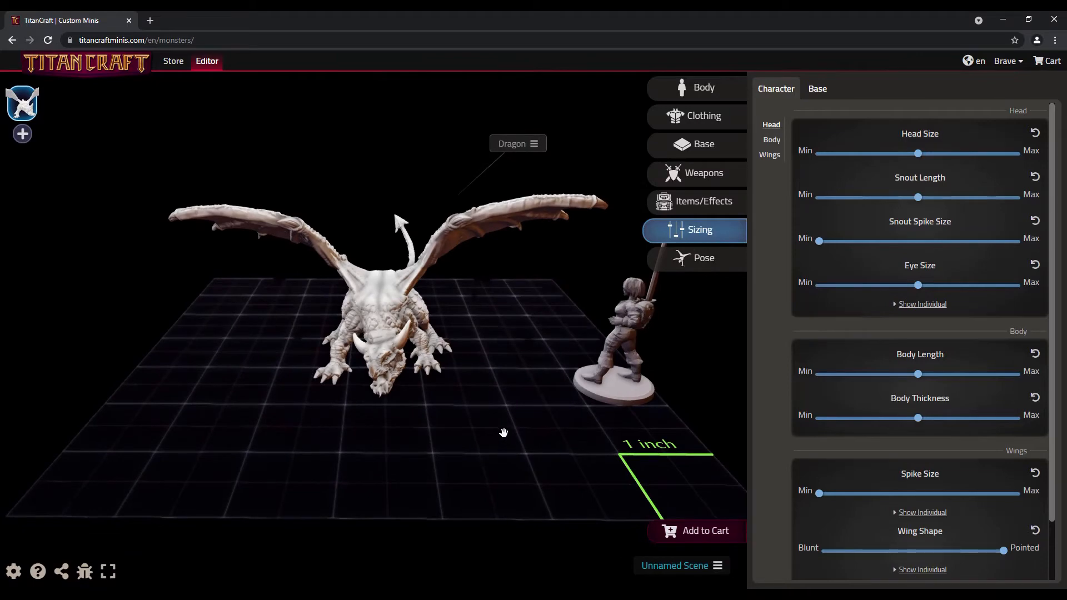
drag(496, 428, 583, 330)
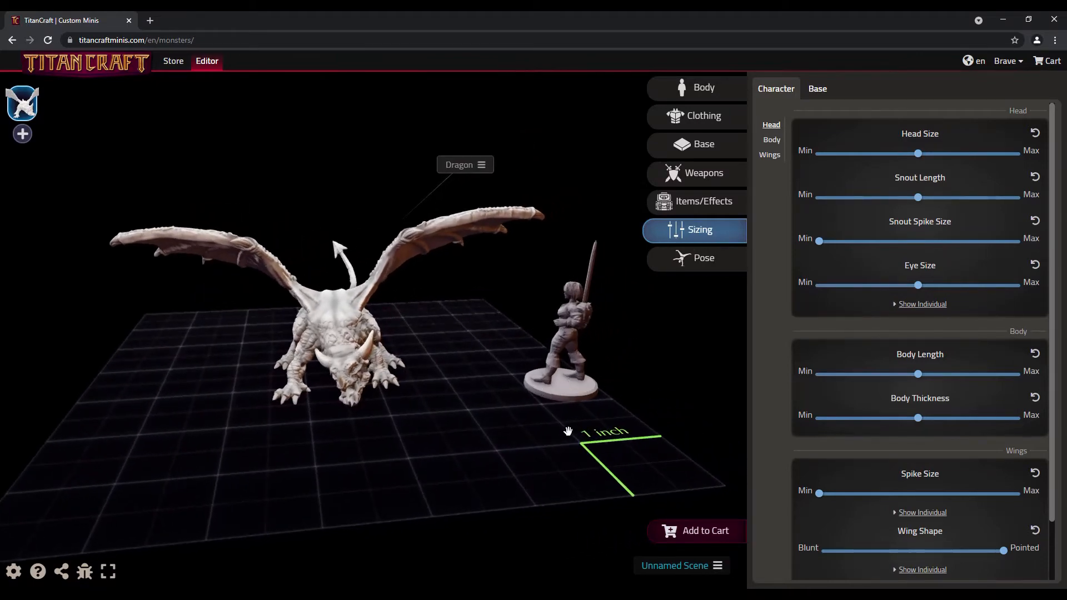
drag(494, 490, 476, 487)
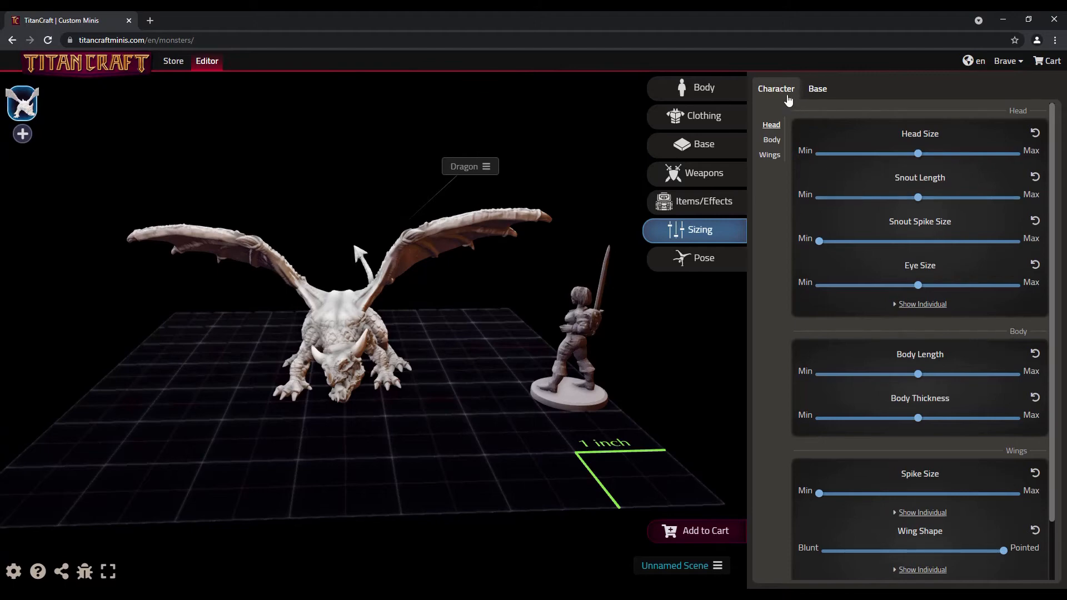
click(824, 95)
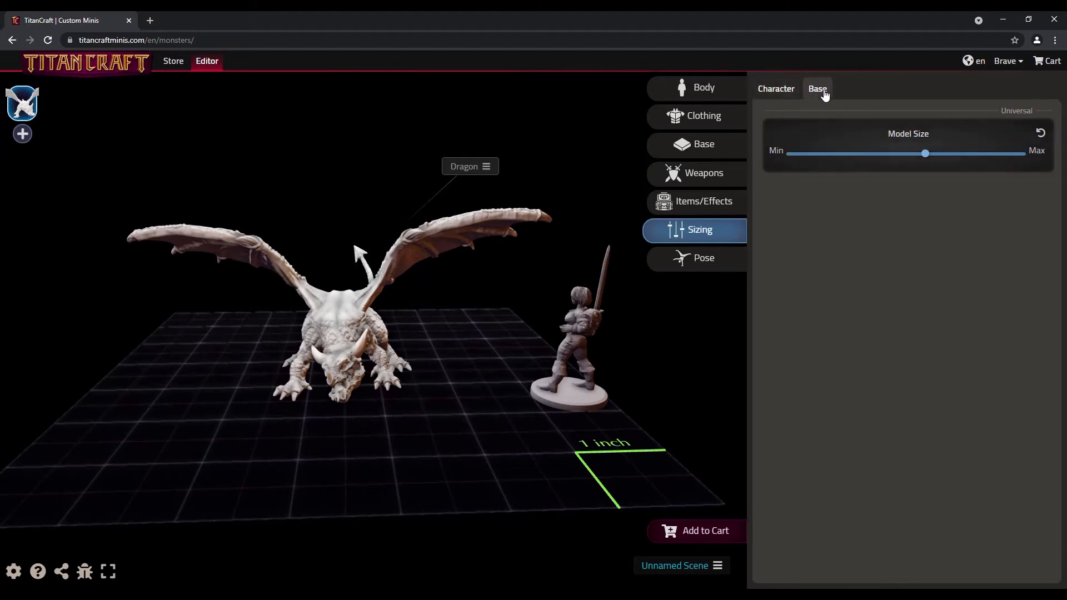
click(776, 91)
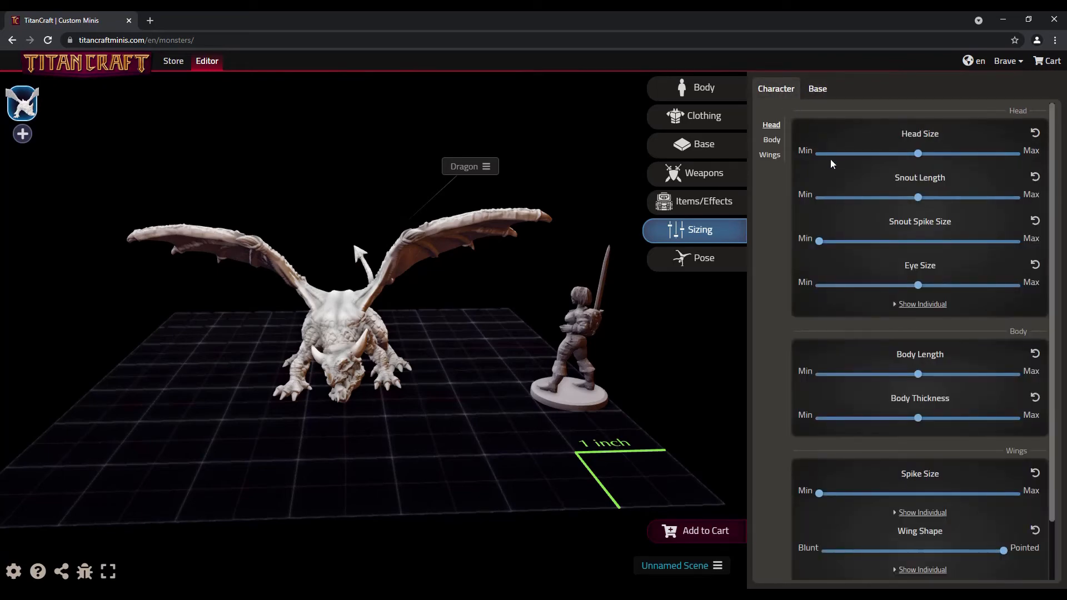
click(824, 94)
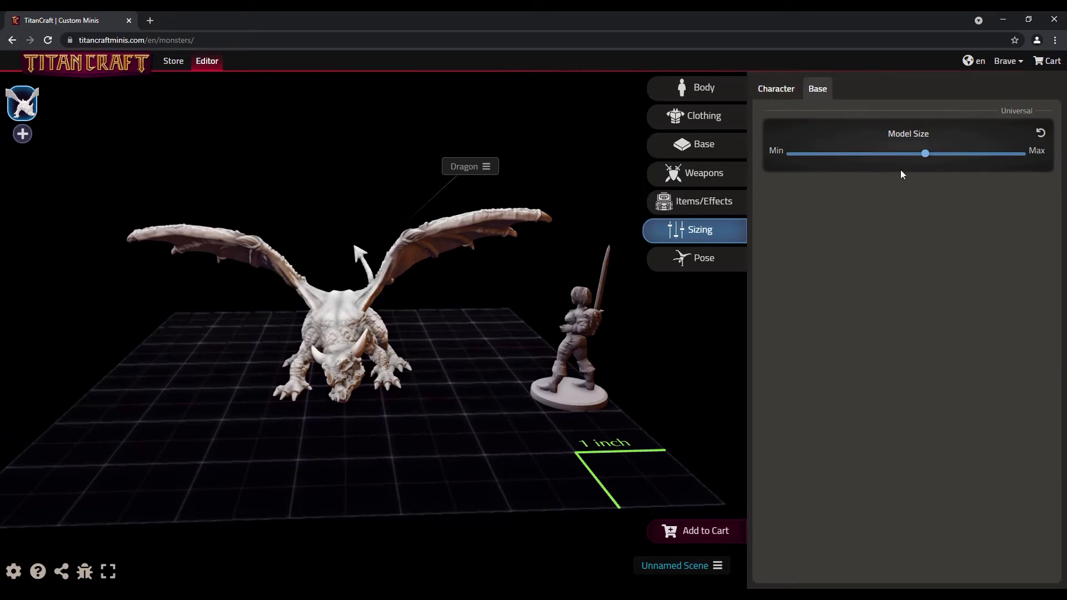
click(777, 89)
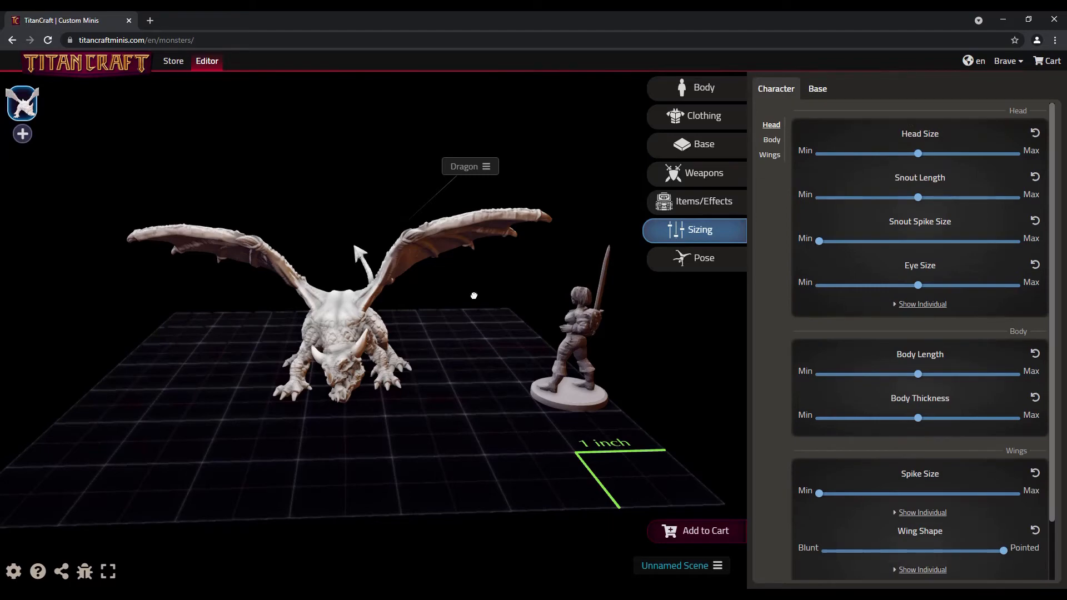
- Increase the dragon's Snout Spike Size to about the middle of its range
drag(461, 291, 556, 353)
scroll(266, 389, up, 2)
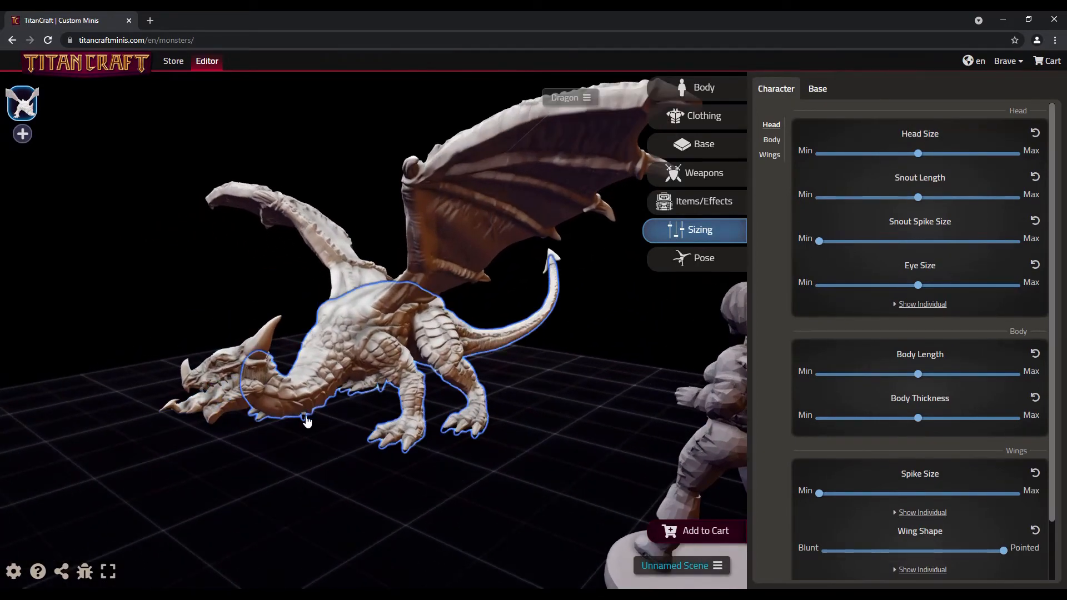
drag(305, 421, 413, 438)
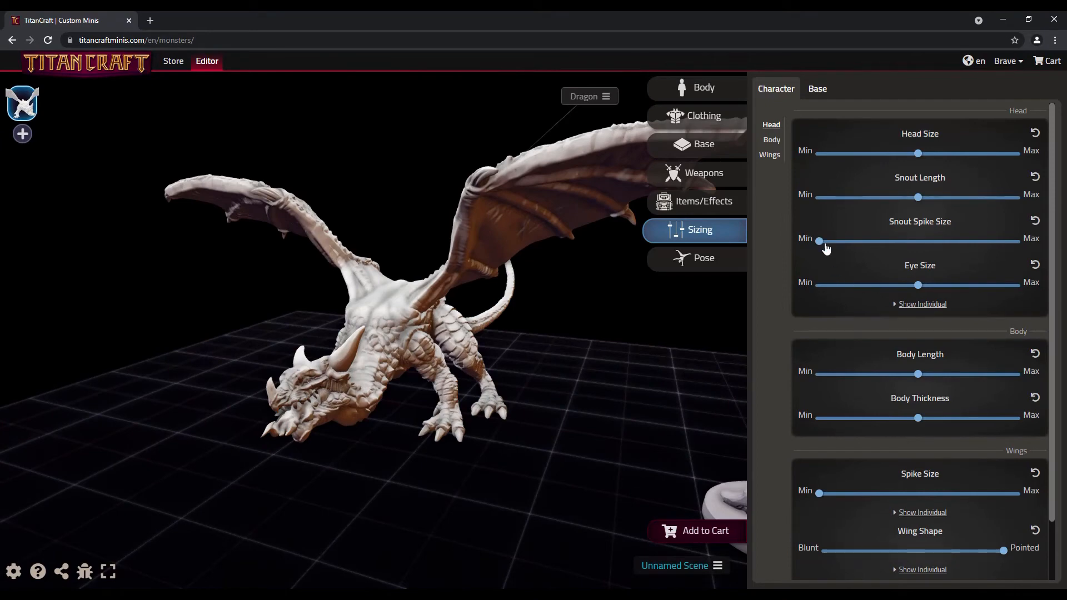
drag(826, 248, 934, 253)
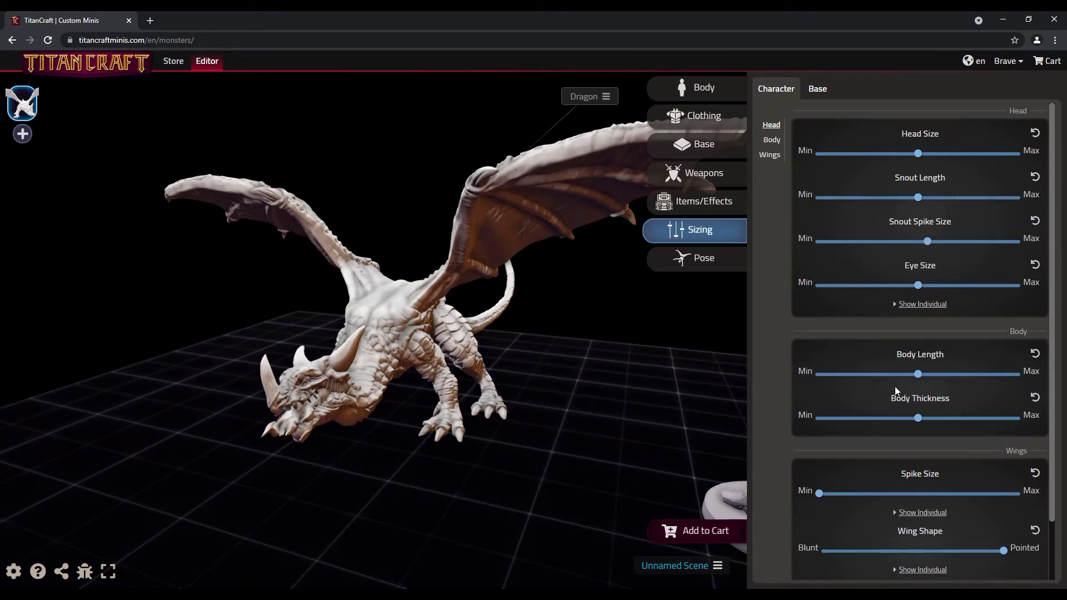
- Shorten the dragon's Body Length moderately and raise its Body Thickness slightly above the middle
scroll(556, 424, up, 2)
drag(600, 429, 572, 412)
drag(918, 373, 877, 375)
drag(923, 424, 949, 423)
- Set the Wing Shape to fully Blunt and reduce the Wing Size to nearly the minimum
scroll(961, 378, down, 2)
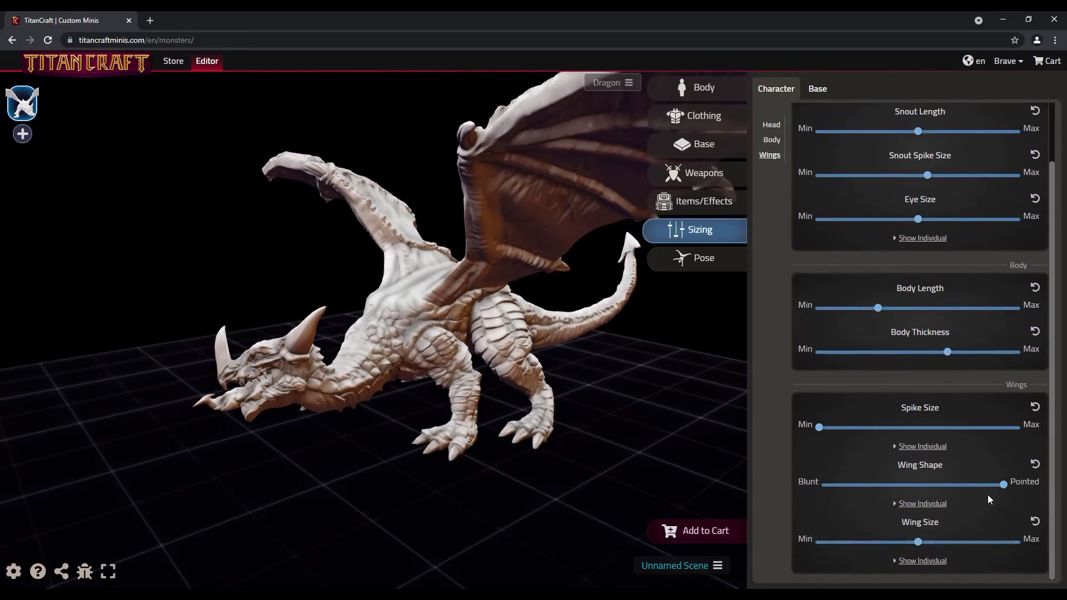
drag(1004, 485, 814, 495)
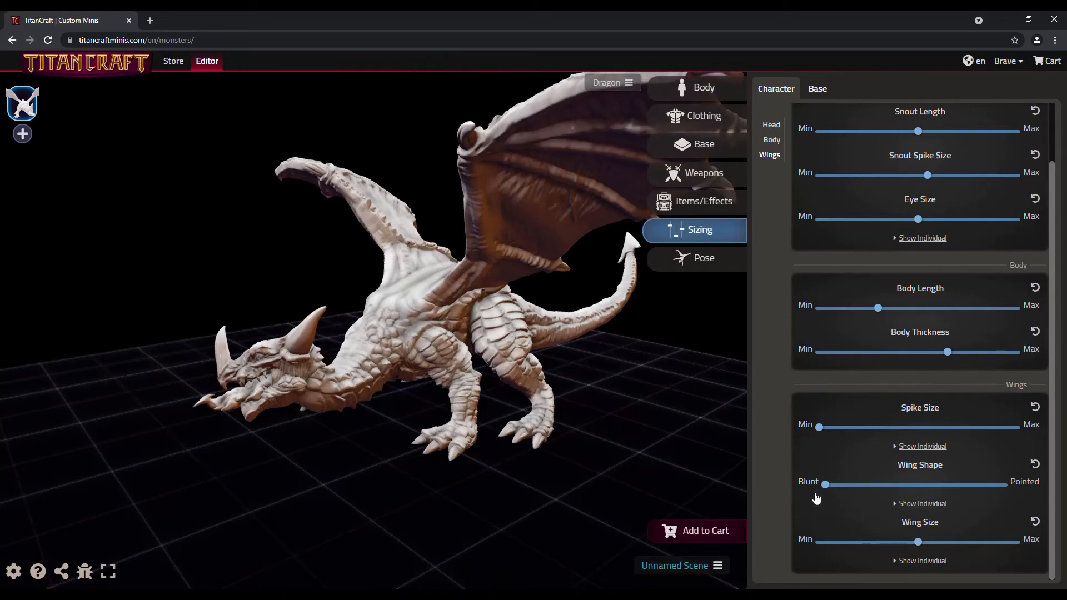
drag(578, 434, 618, 414)
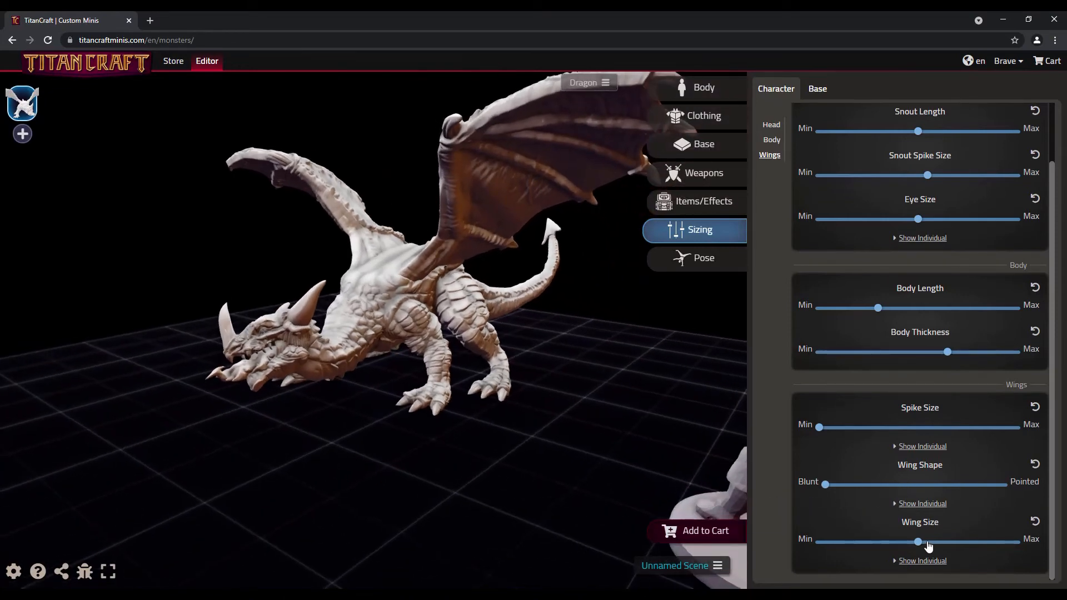
drag(918, 542, 831, 548)
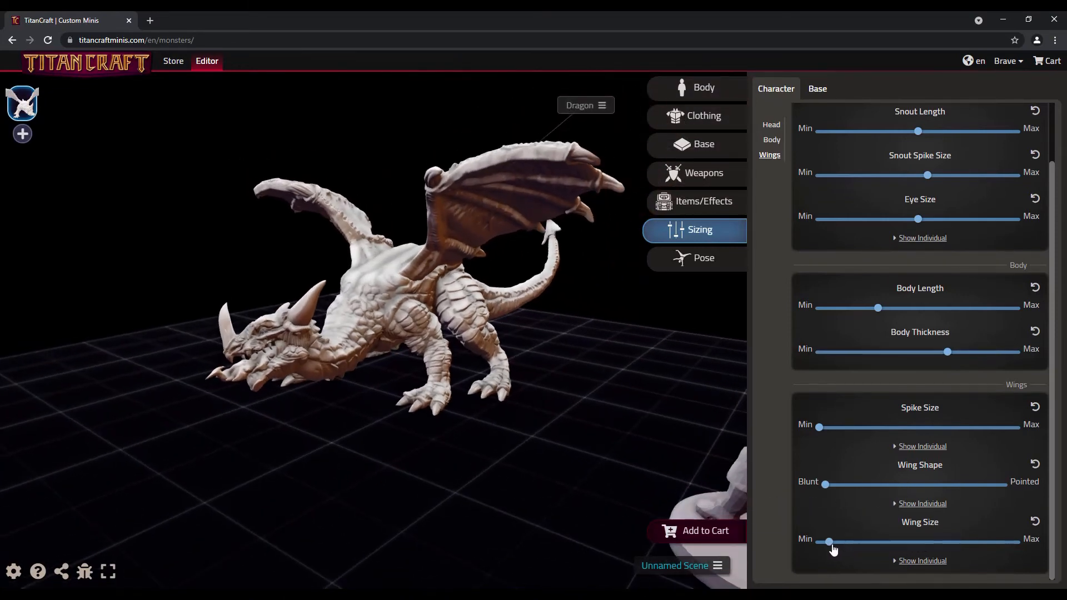
mouse_move(573, 412)
mouse_down()
mouse_move(545, 428)
mouse_move(589, 423)
mouse_up()
- Increase the overall Model Size slightly and compare the dragon with the reference figure
click(817, 88)
drag(533, 374, 686, 311)
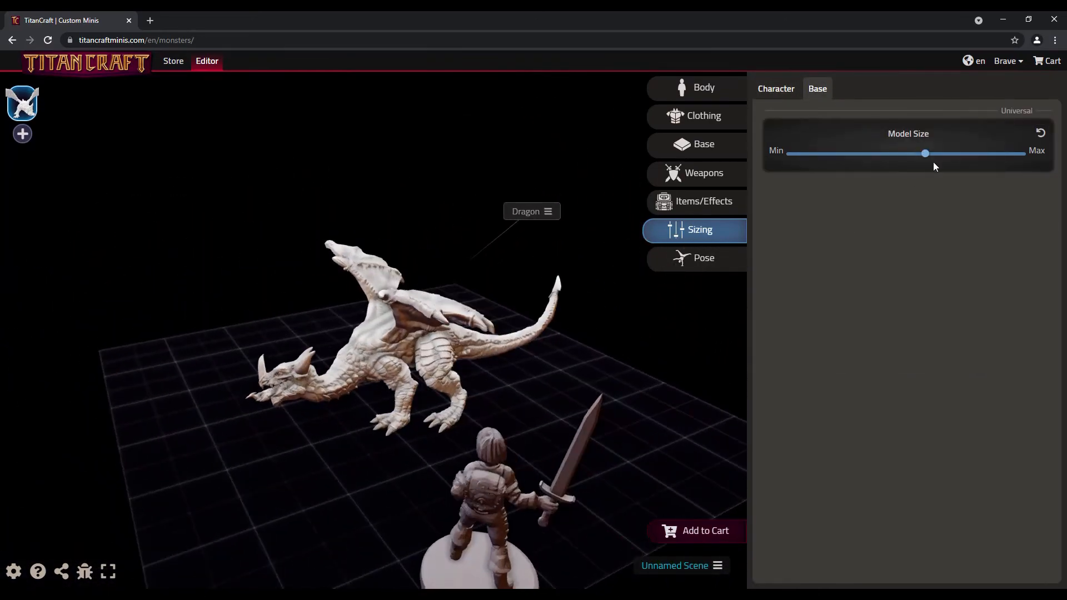
drag(934, 158, 957, 153)
mouse_move(655, 433)
mouse_down()
mouse_move(617, 407)
mouse_move(592, 415)
mouse_up()
scroll(505, 415, up, 3)
drag(505, 415, 522, 431)
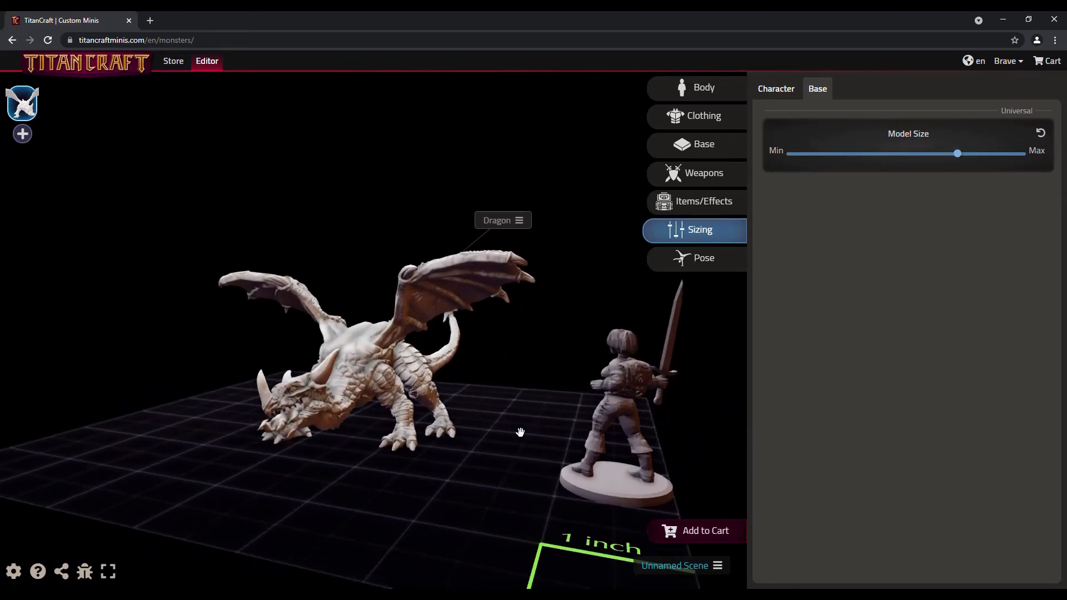
mouse_move(530, 366)
mouse_down()
mouse_move(598, 336)
mouse_move(514, 367)
mouse_move(534, 374)
mouse_move(541, 357)
mouse_up()
- Apply the tall, upright body pose preset to the dragon after checking the Advanced posing options
click(731, 262)
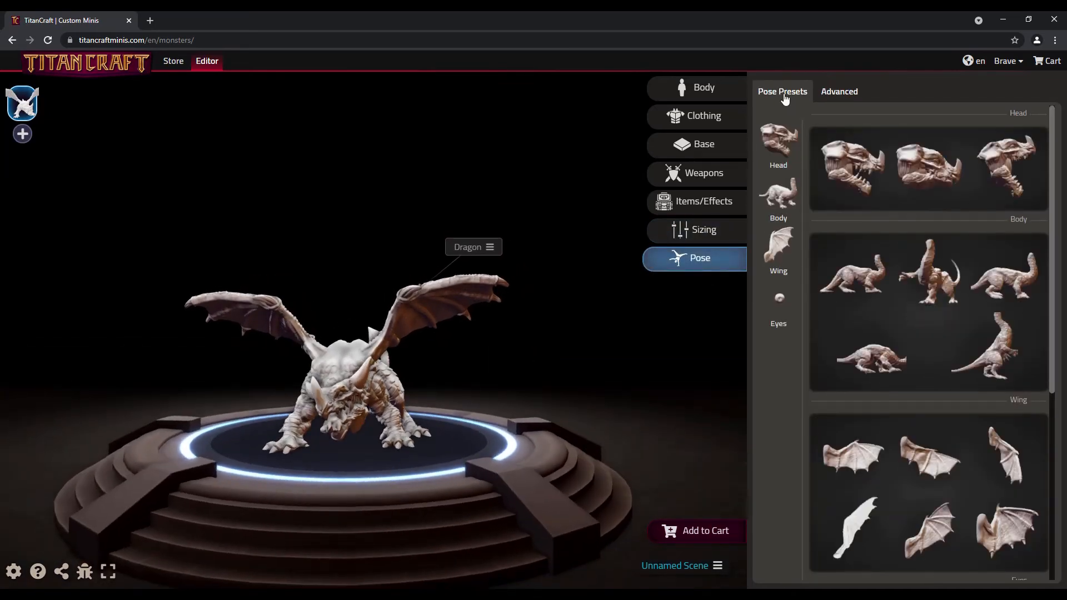
click(838, 92)
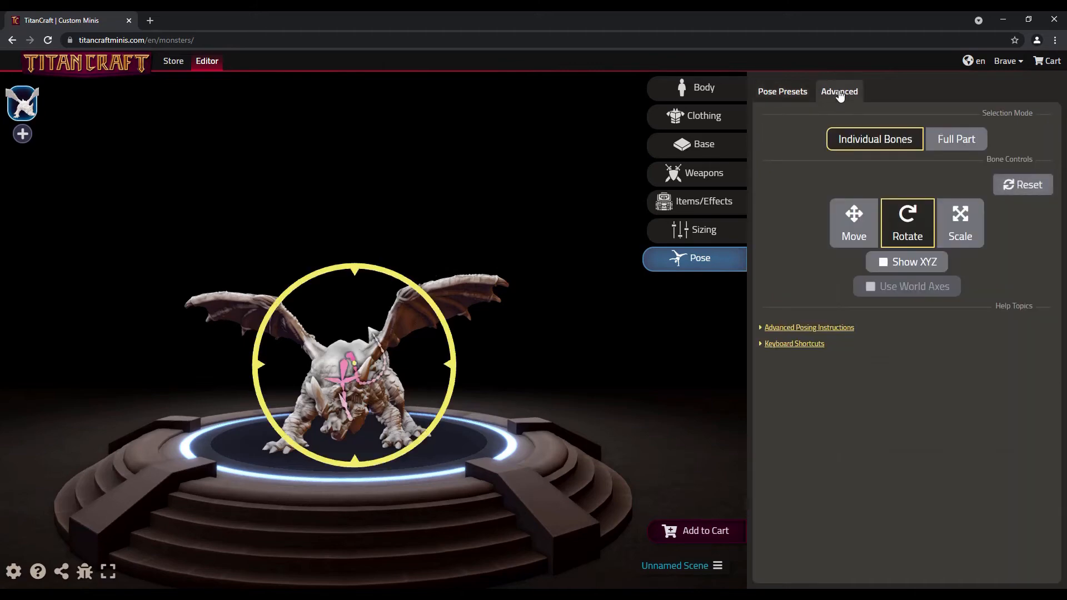
click(796, 91)
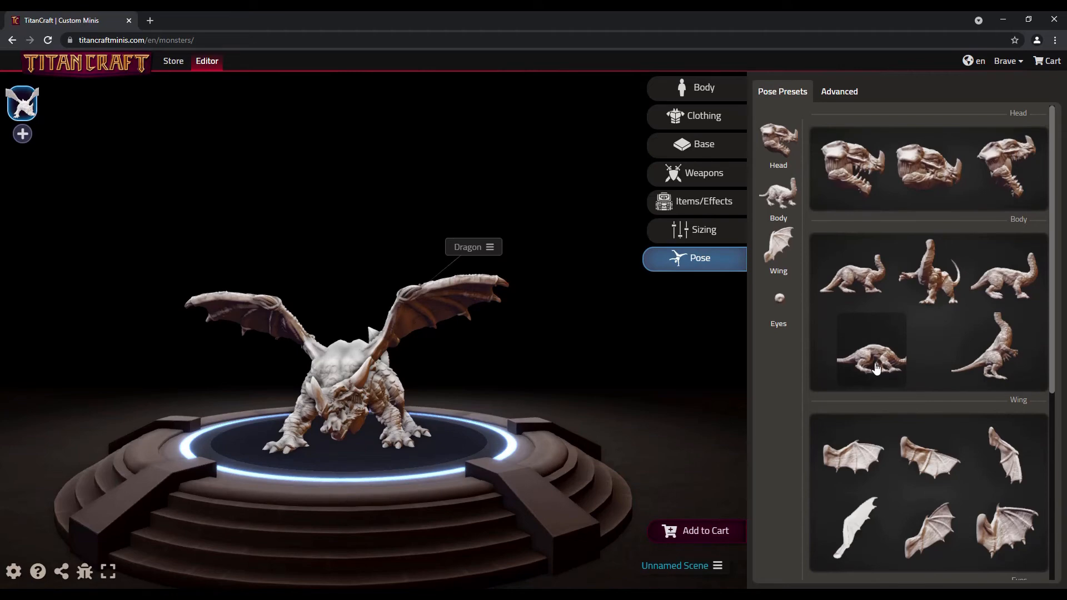
click(994, 352)
- Try a different wing pose preset on both of the dragon's wings
scroll(999, 423, down, 1)
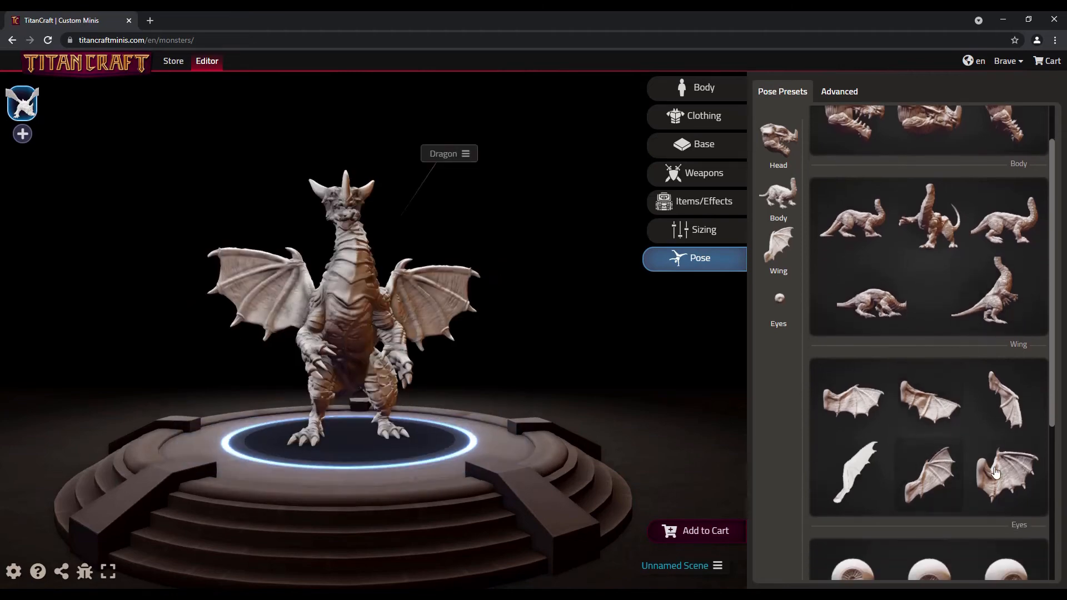
click(445, 303)
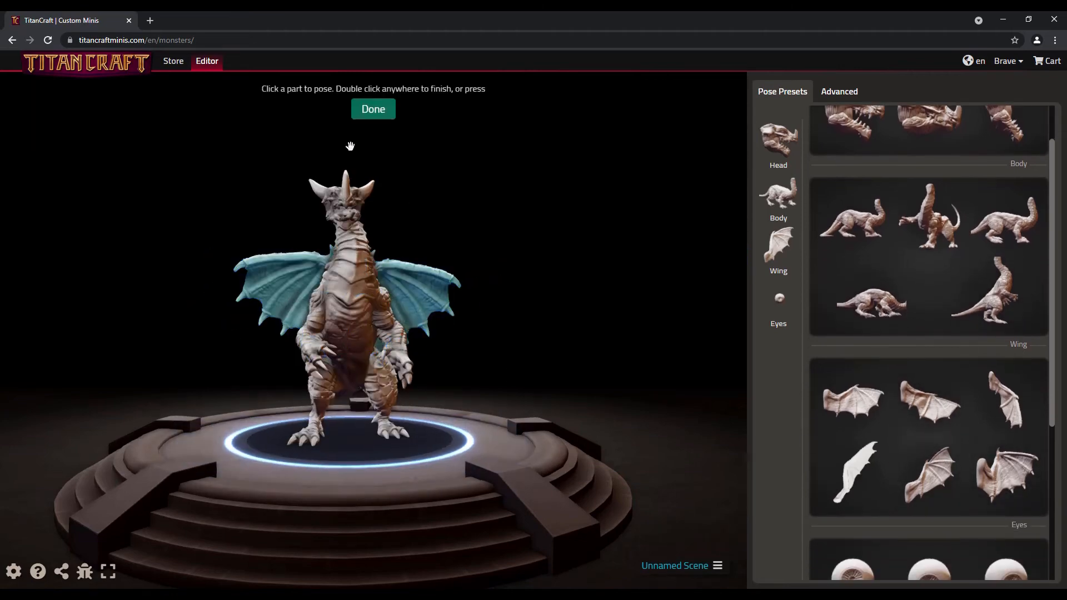
click(378, 113)
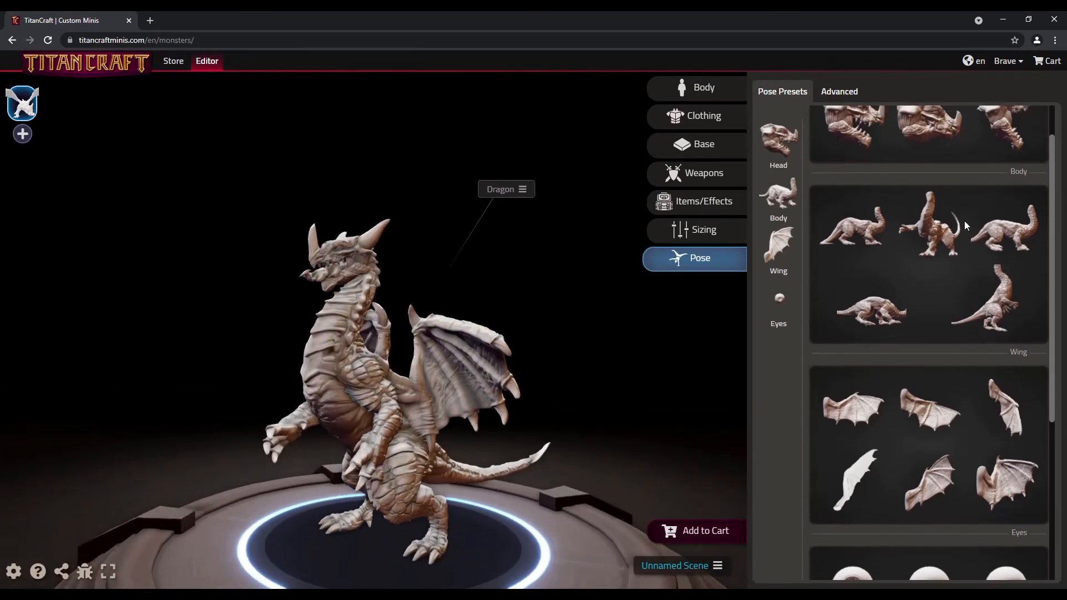
- Apply the head pose preset with the jaws wide open to the dragon
scroll(964, 221, up, 1)
scroll(489, 250, up, 2)
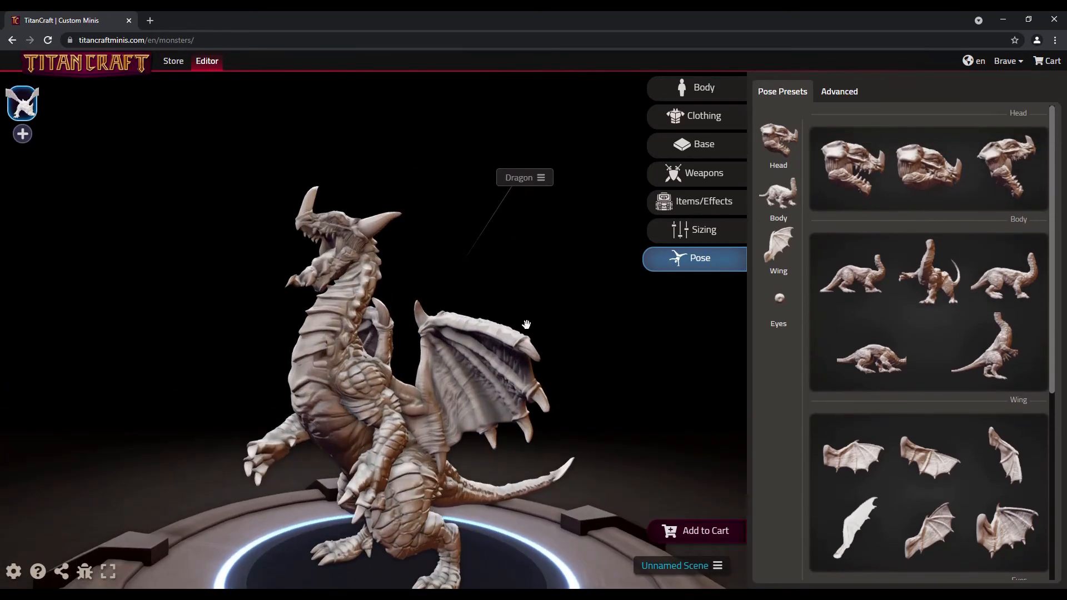
drag(526, 324, 545, 298)
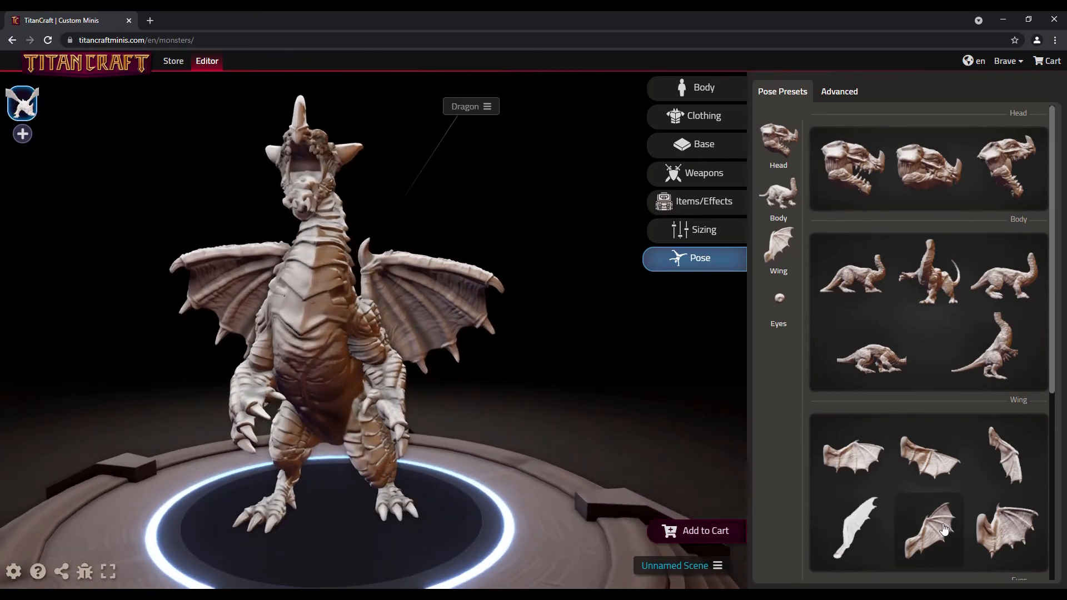
- Apply the raised, upswept wing pose preset to both of the dragon's wings
click(942, 529)
drag(489, 316, 456, 321)
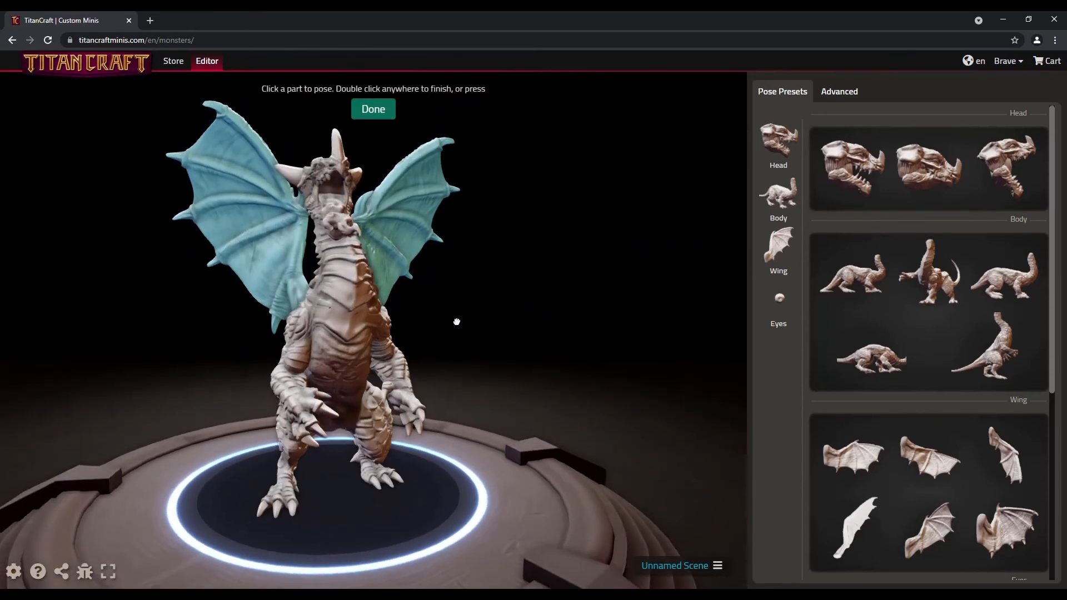
double_click(526, 286)
- Curl the dragon's tail upward behind its back by rotating its individual bones with Advanced posing
click(854, 95)
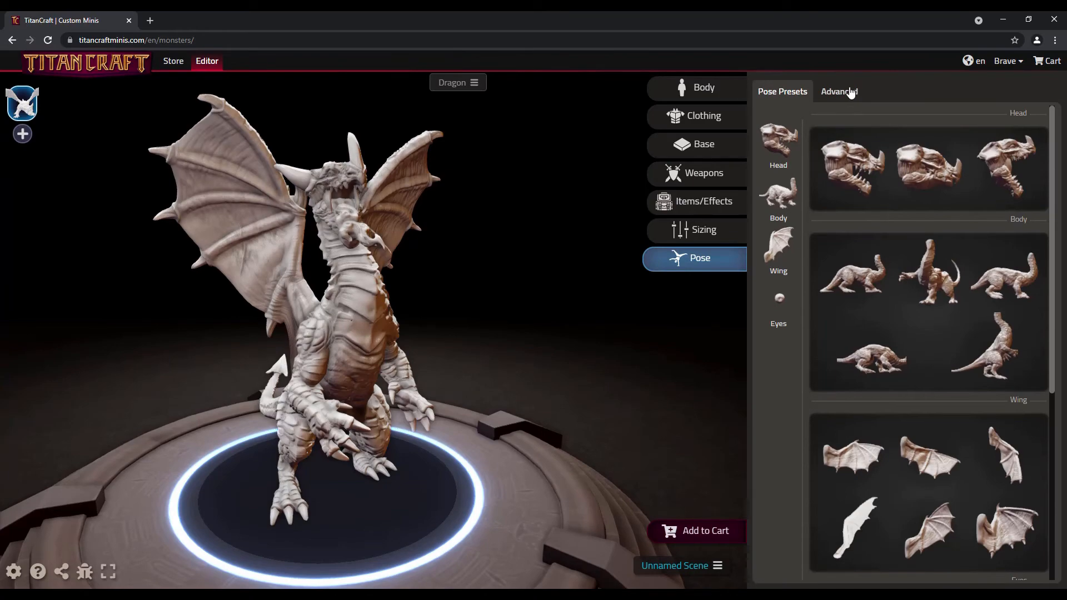
drag(533, 313, 613, 382)
key(Down)
key(Down)
key(Down)
key(Down)
key(Down)
key(Down)
key(Down)
drag(672, 366, 615, 367)
- Rotate the flame in the dragon's mouth upward as a full part so it follows the open jaws
scroll(337, 233, up, 7)
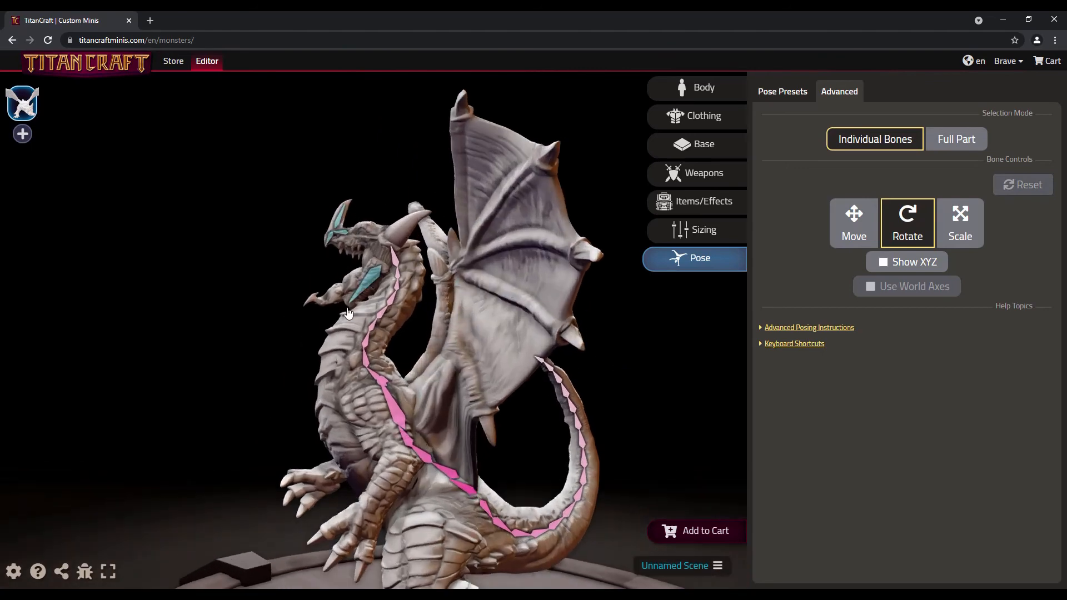
drag(337, 250, 295, 312)
right_drag(295, 312, 326, 385)
click(323, 343)
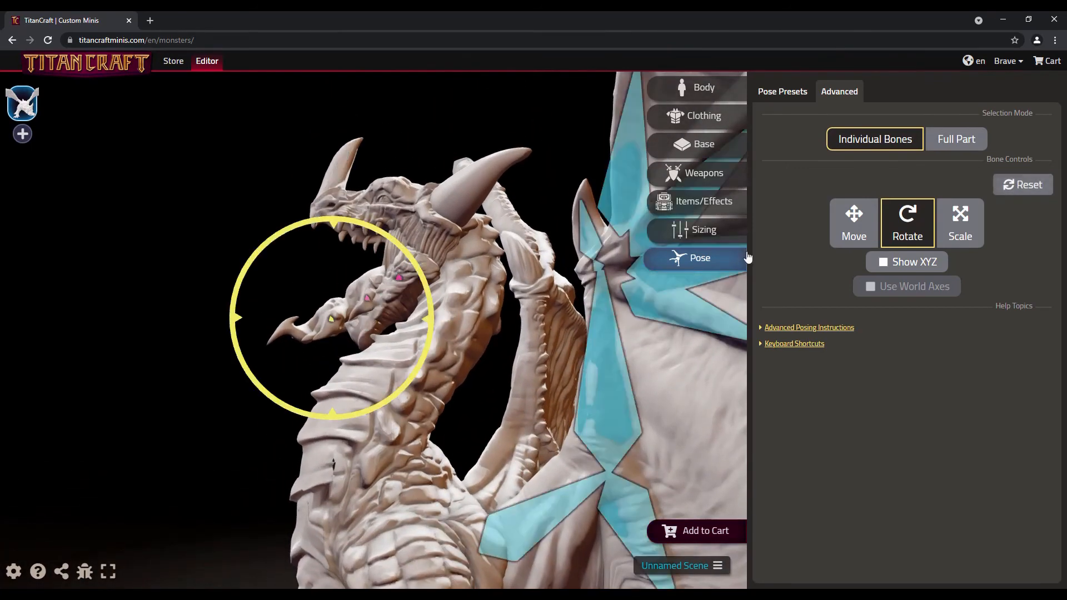
click(955, 138)
drag(501, 273, 507, 324)
click(236, 371)
drag(235, 371, 259, 372)
scroll(210, 372, down, 5)
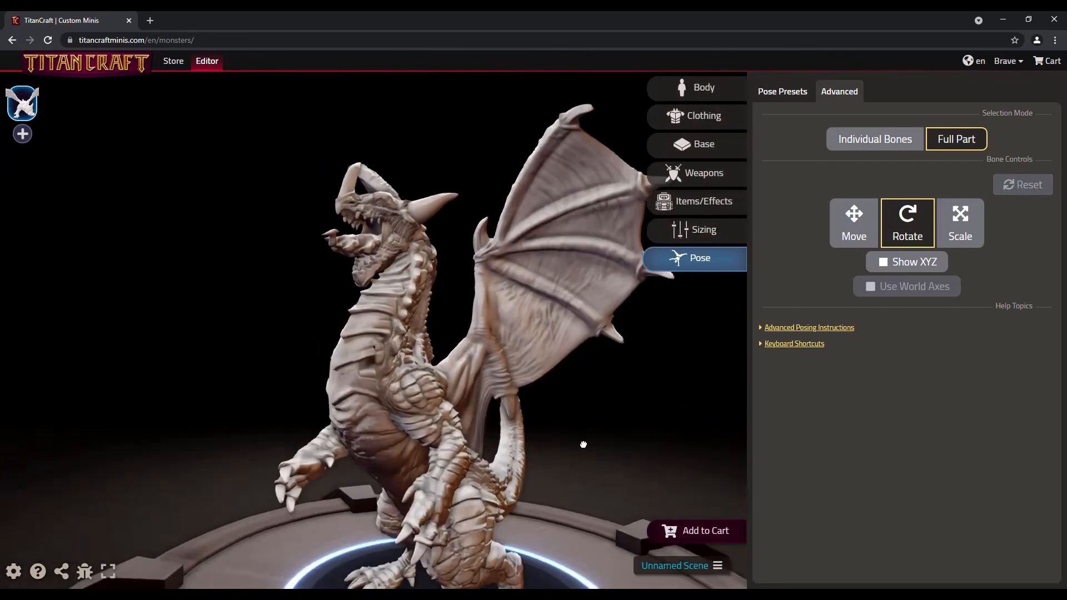
- Inspect the posed dragon from the side and review the Advanced Posing Instructions and Keyboard Shortcuts help topics
drag(584, 443, 607, 424)
right_drag(495, 384, 544, 425)
drag(544, 426, 469, 408)
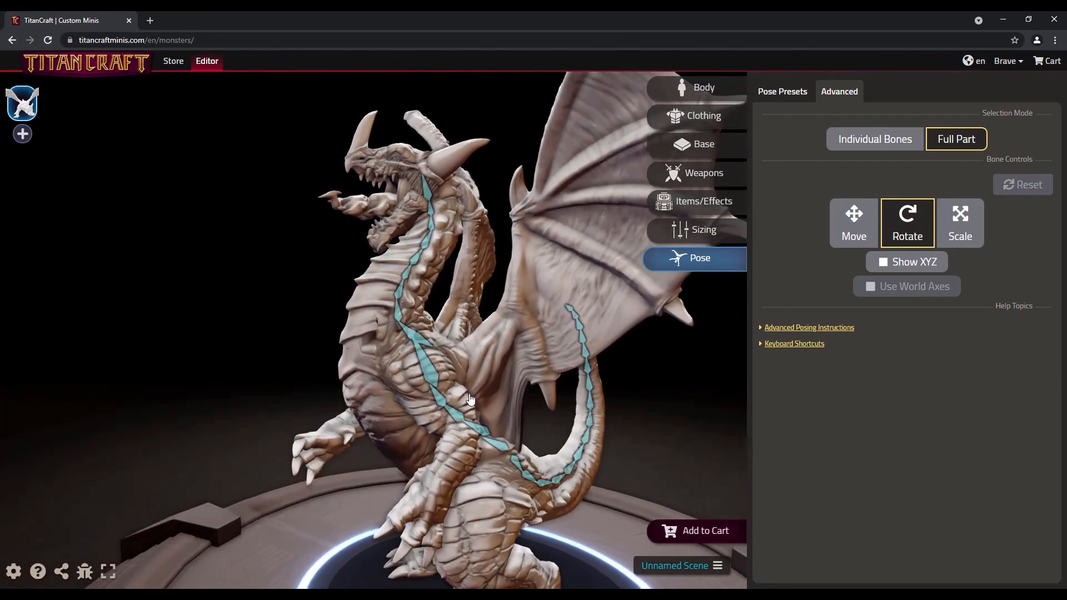
scroll(533, 430, down, 2)
right_drag(598, 455, 547, 406)
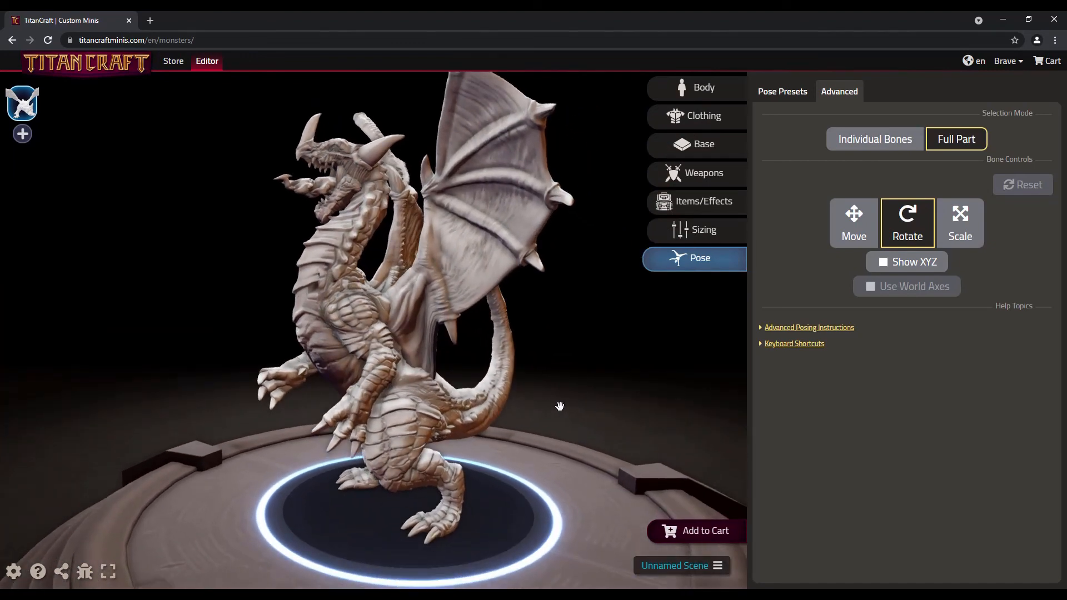
click(815, 328)
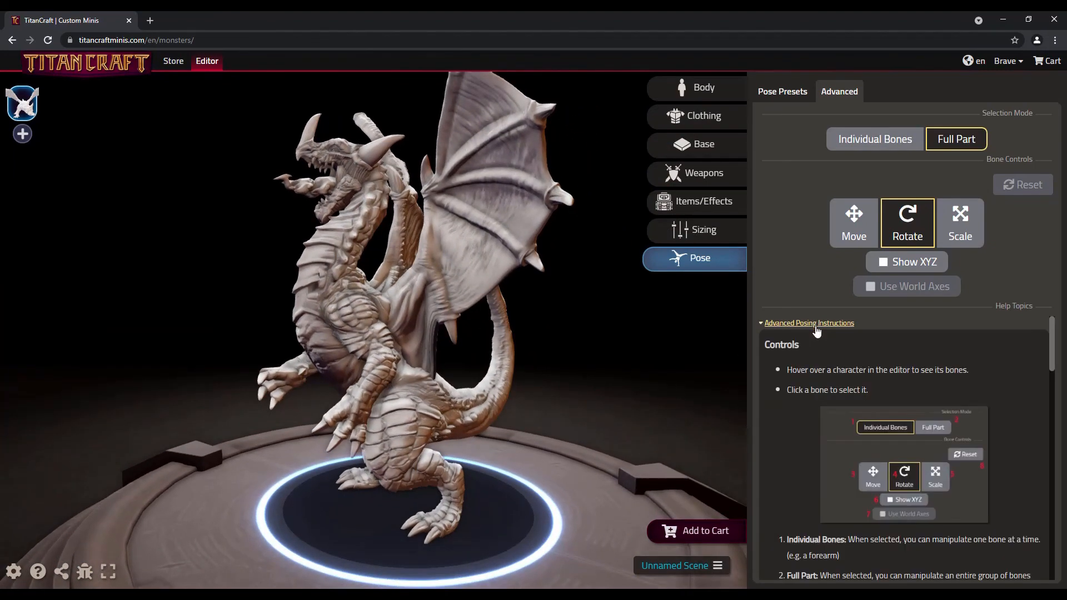
click(815, 327)
click(802, 341)
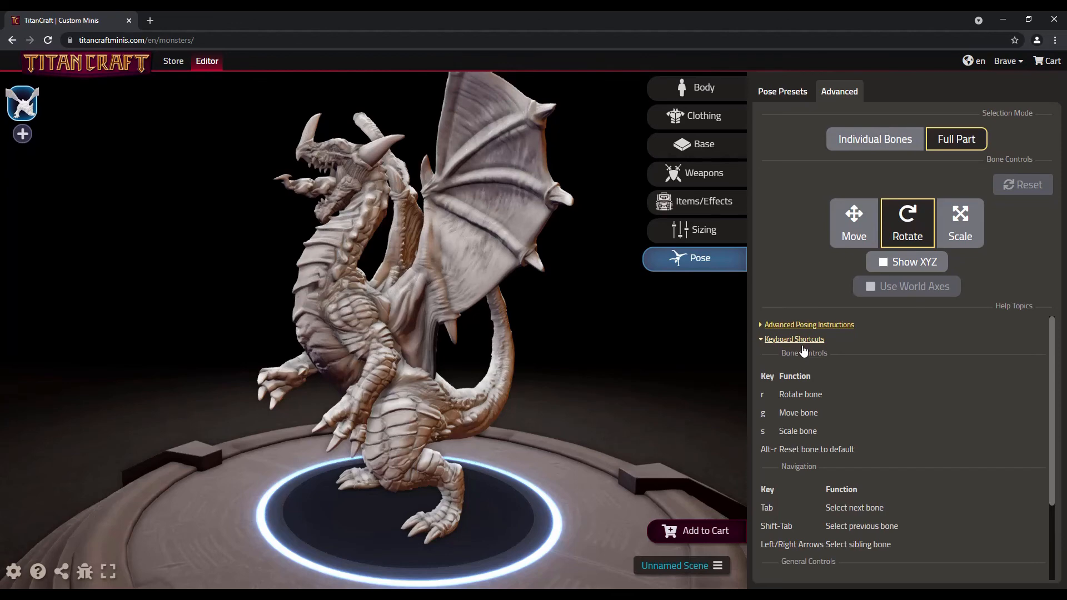
click(802, 341)
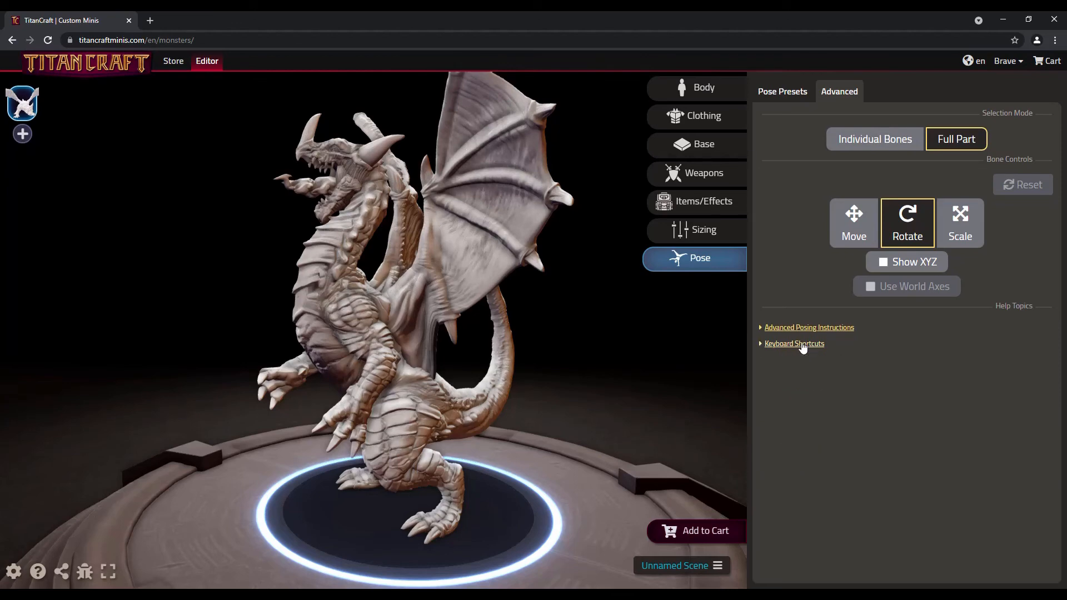
- Order the dragon miniature as an STL Download for 3D printing and start the download
drag(632, 389, 609, 394)
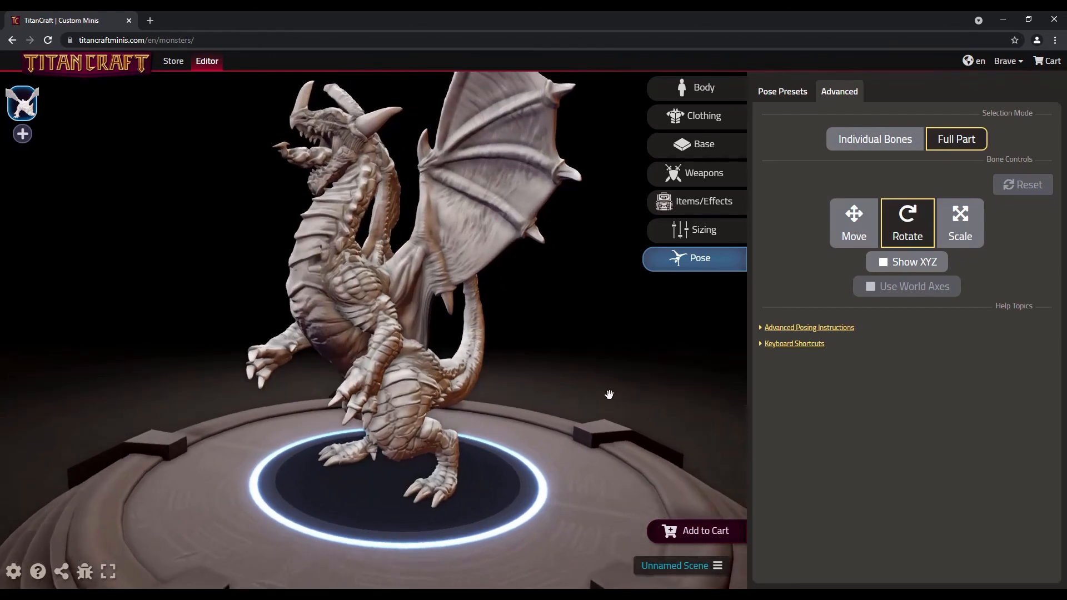
click(697, 532)
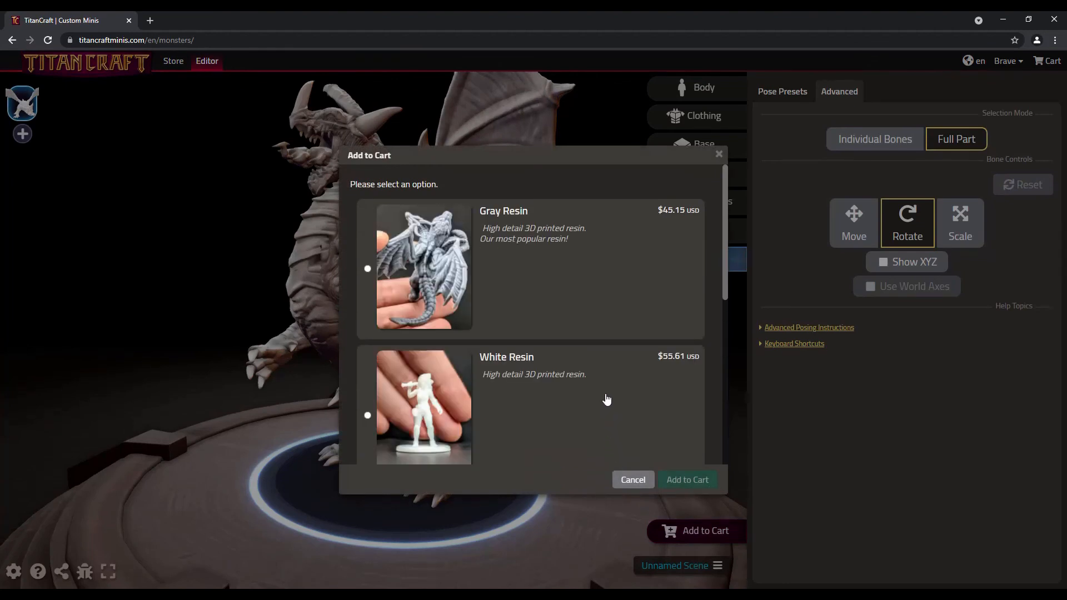
drag(727, 215, 723, 373)
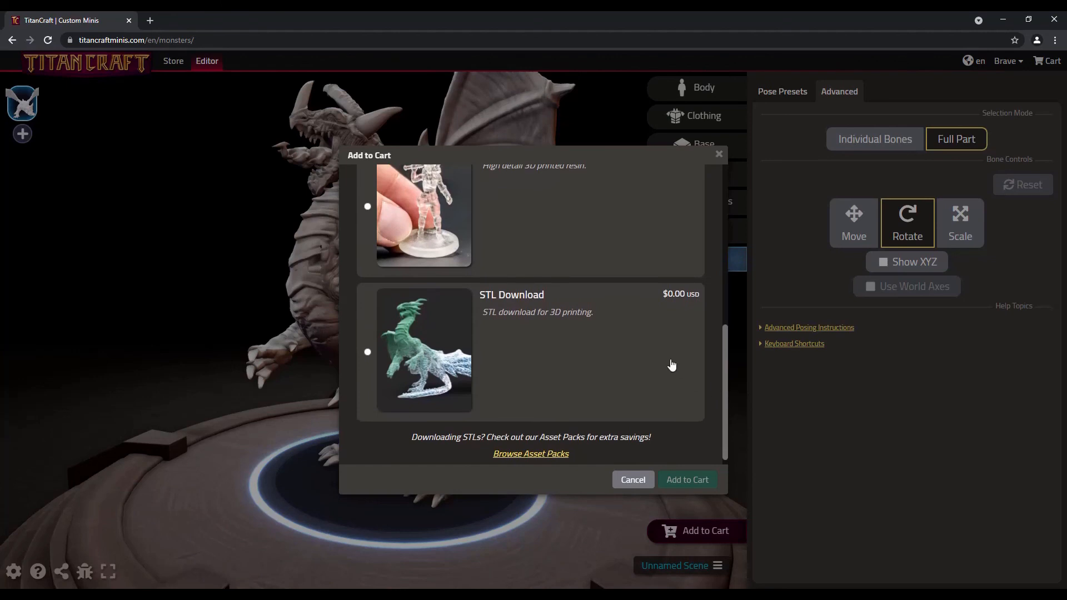
scroll(658, 355, down, 1)
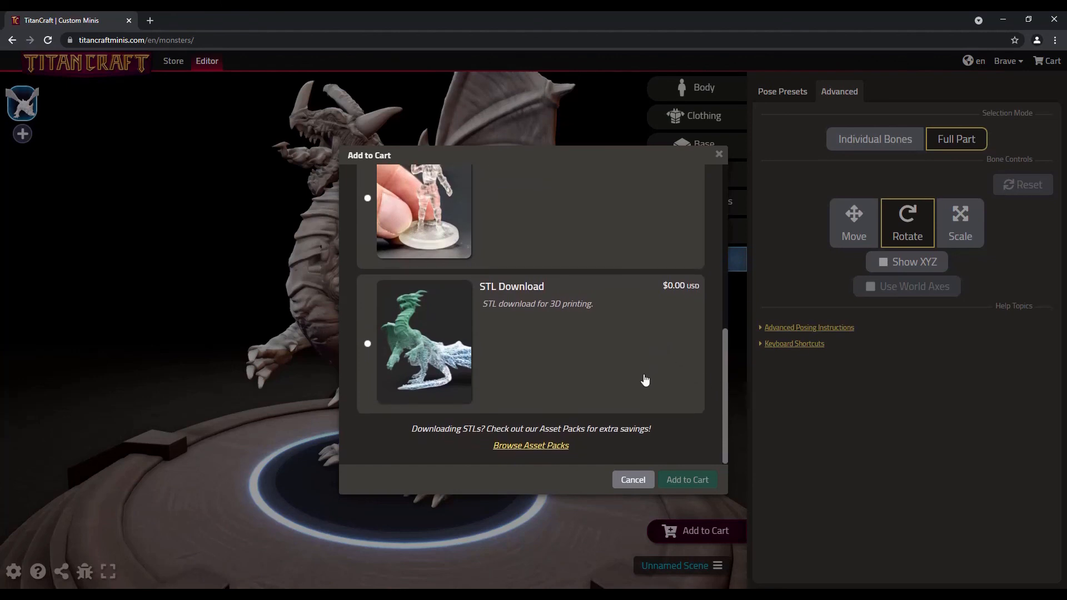
click(645, 341)
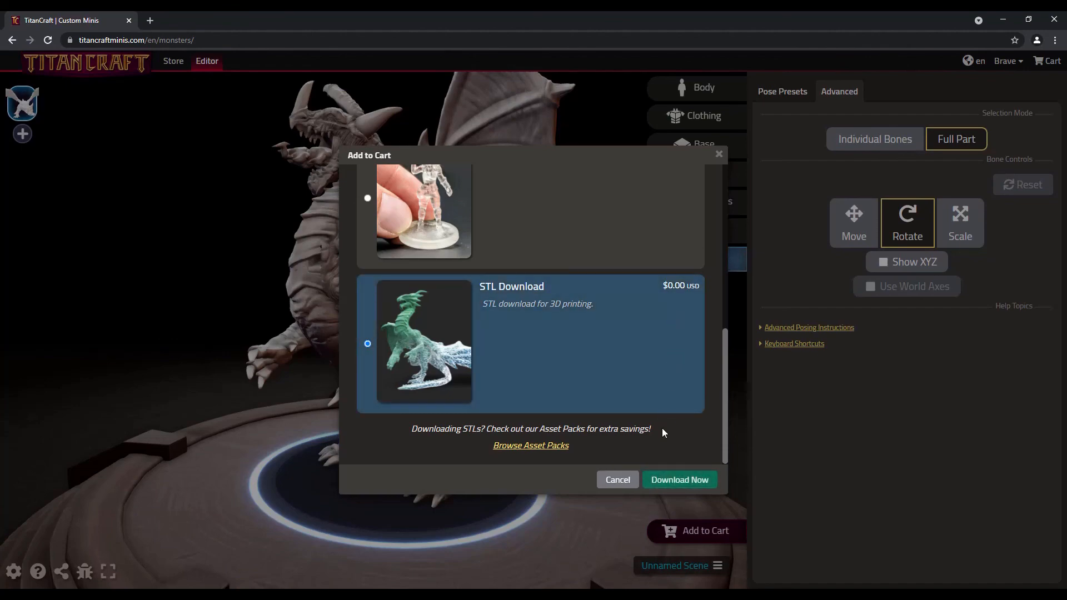
click(684, 482)
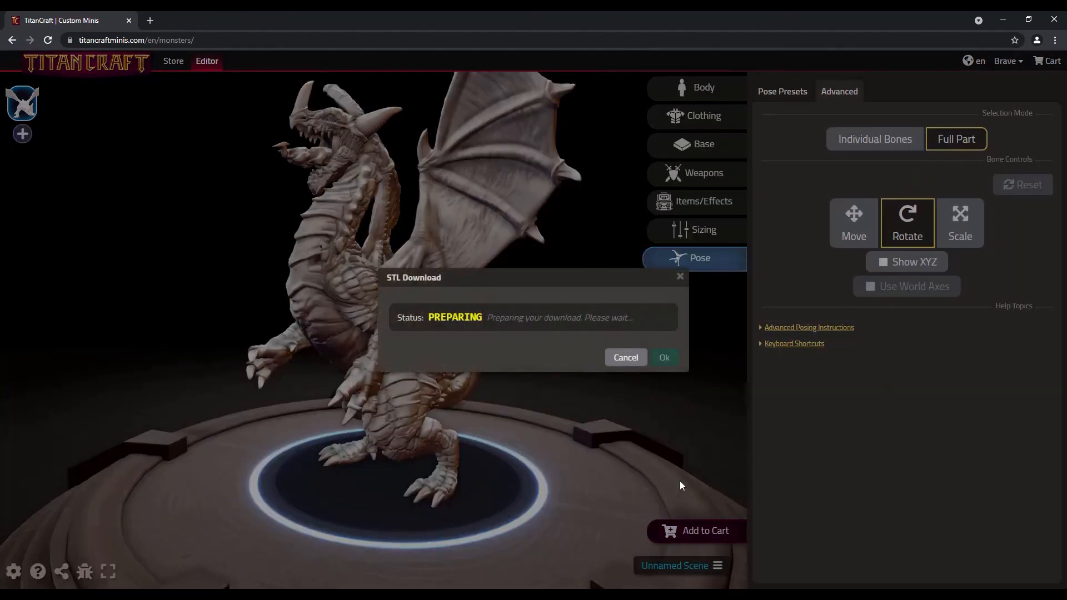